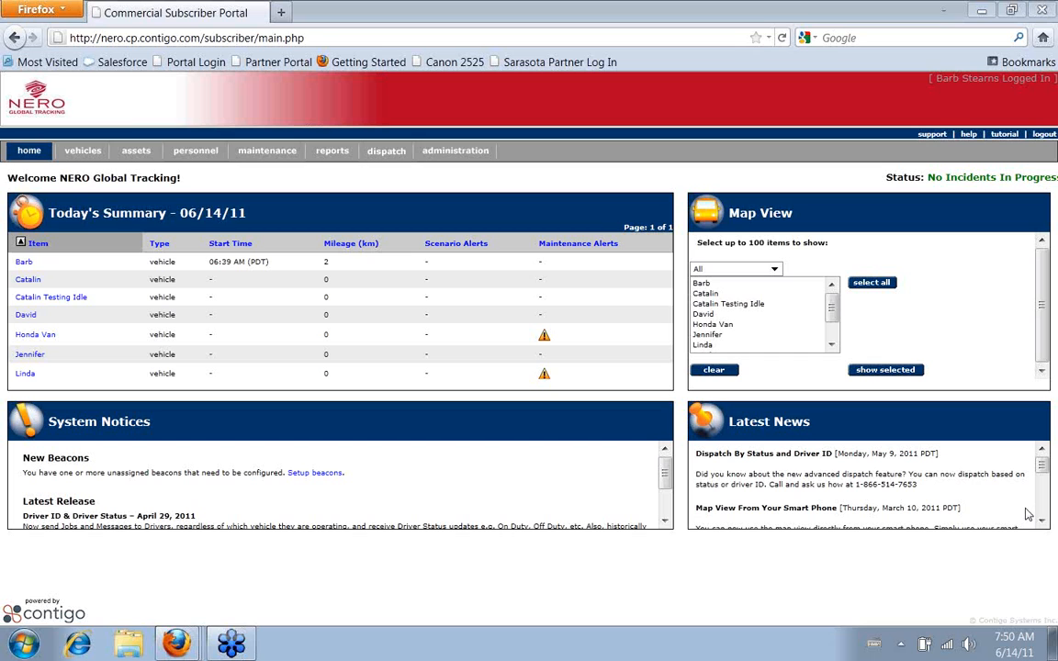
Open the setup form for the real-time Stop Report among the location reports
{"action": "left_click", "coordinate": [333, 152]}
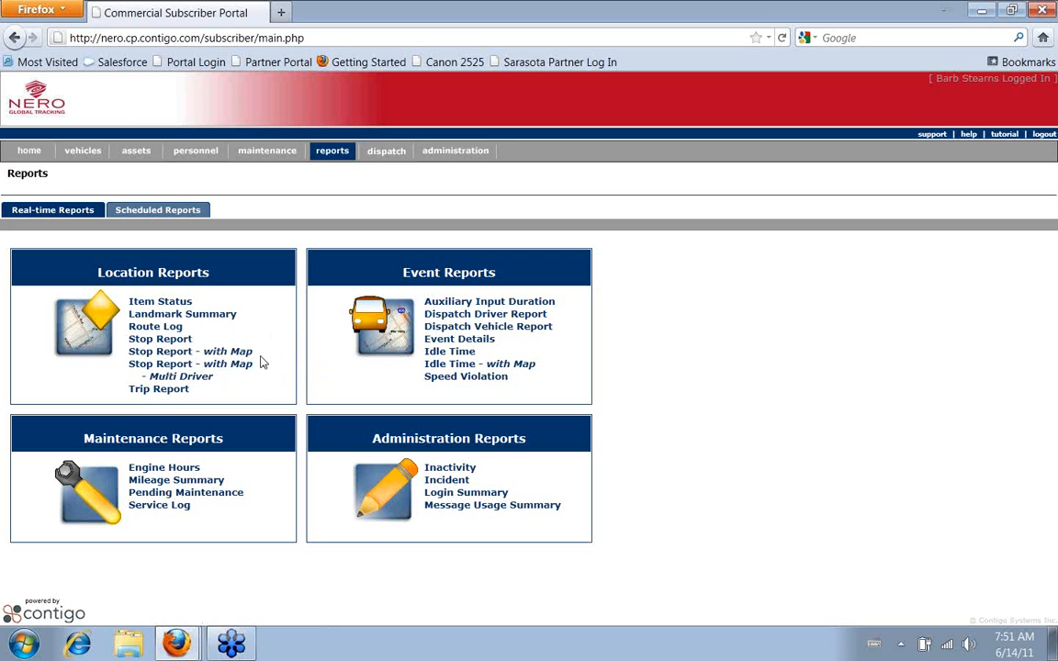
{"action": "mouse_move", "coordinate": [252, 366]}
{"action": "left_click", "coordinate": [172, 346]}
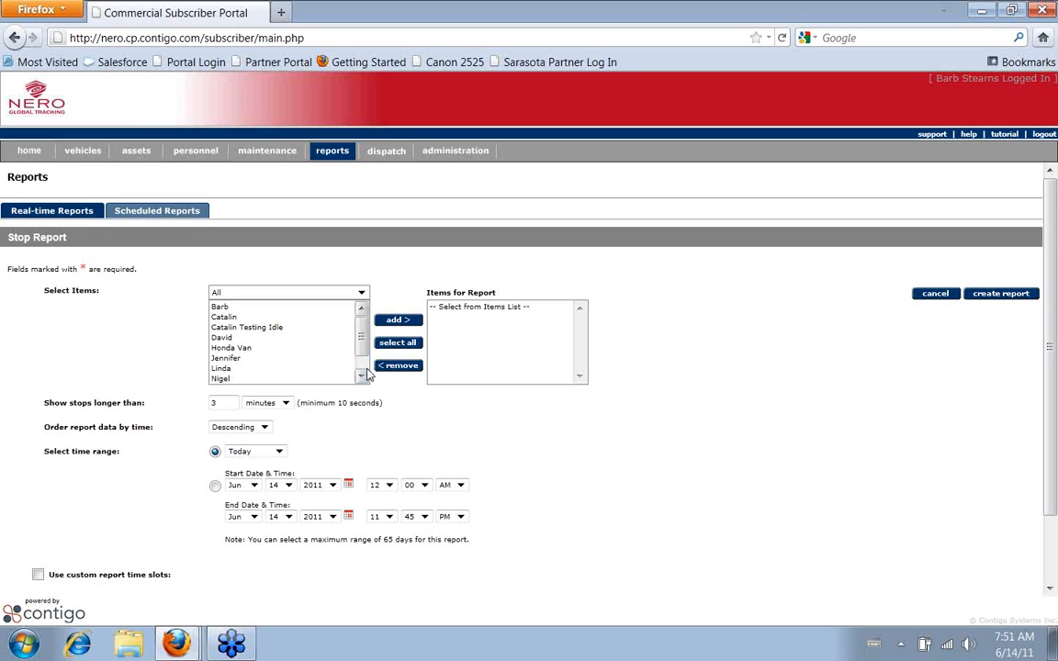
{"action": "left_click", "coordinate": [361, 294]}
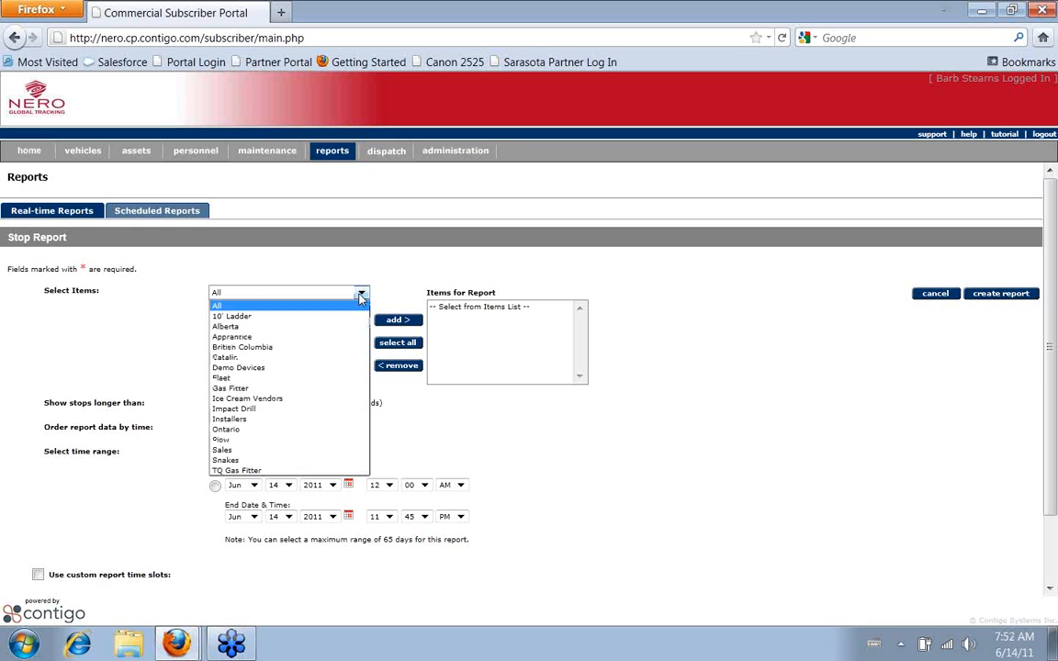
{"action": "left_click", "coordinate": [361, 295]}
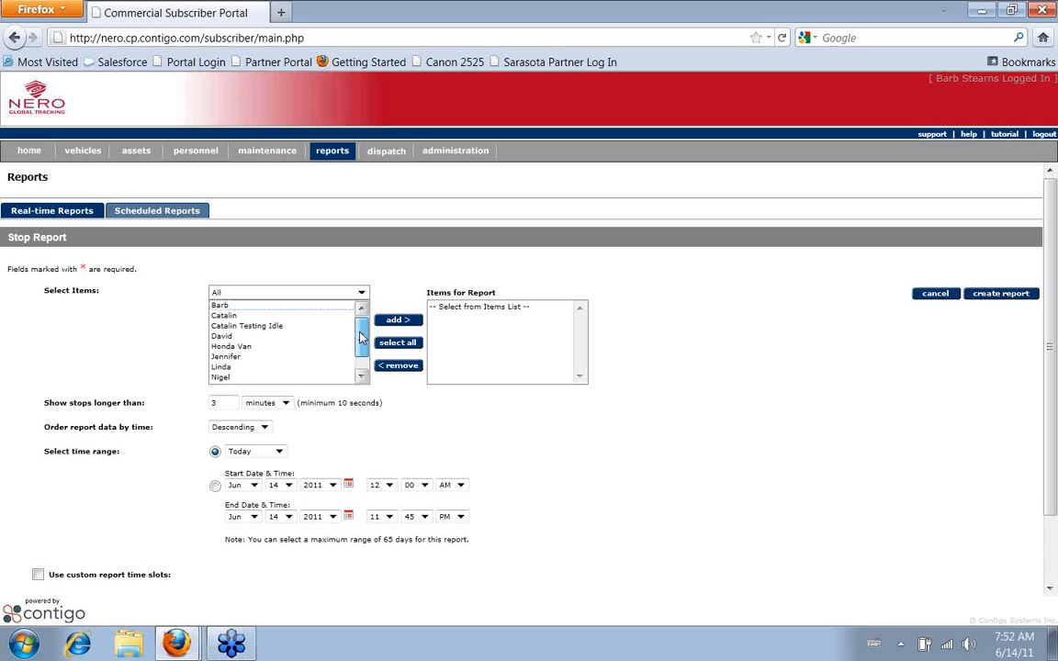
{"action": "scroll", "coordinate": [274, 332], "scroll_direction": "down", "scroll_amount": 1}
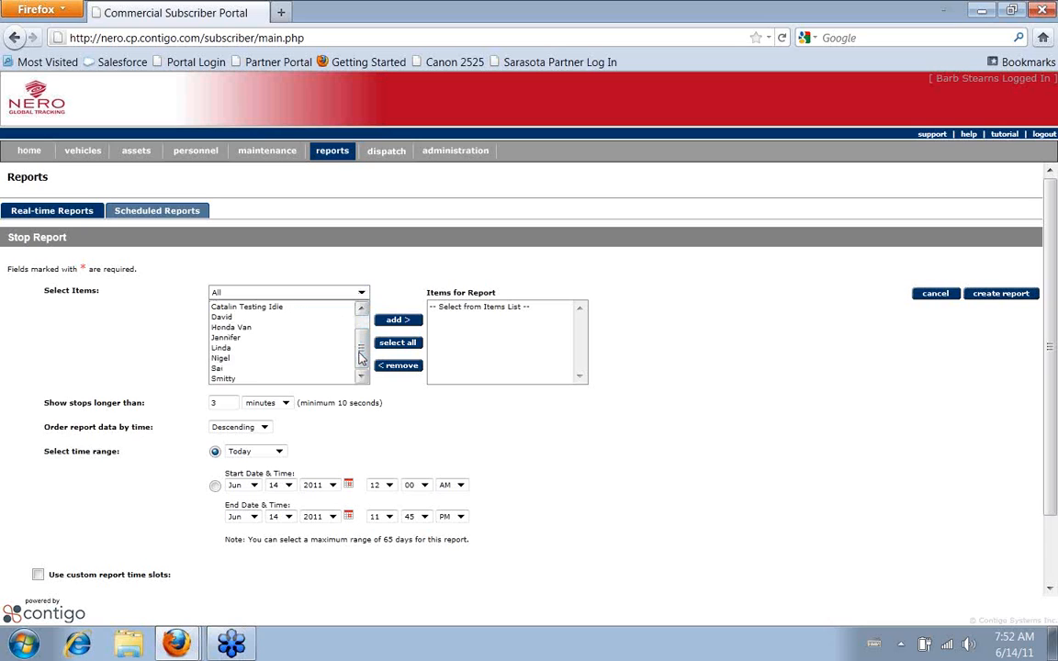
{"action": "left_click", "coordinate": [274, 330]}
{"action": "left_click", "coordinate": [240, 348], "text": "ctrl"}
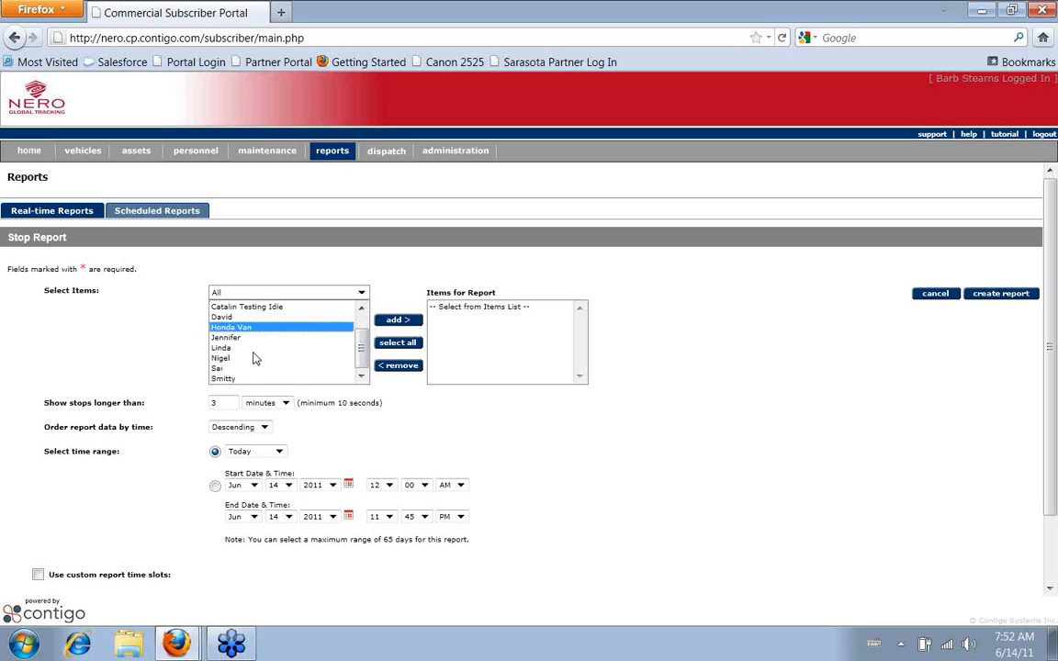
{"action": "left_click", "coordinate": [237, 358], "text": "ctrl"}
{"action": "left_click", "coordinate": [233, 381], "text": "ctrl"}
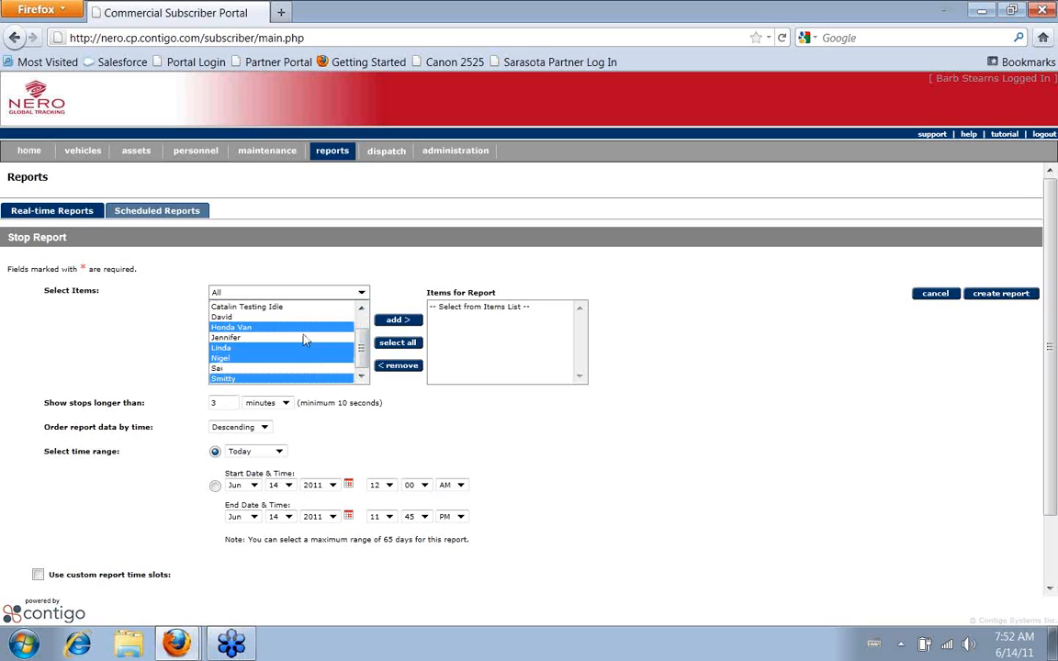
Include all available items in the report and set it to show stops longer than 20 minutes
{"action": "left_click", "coordinate": [391, 346]}
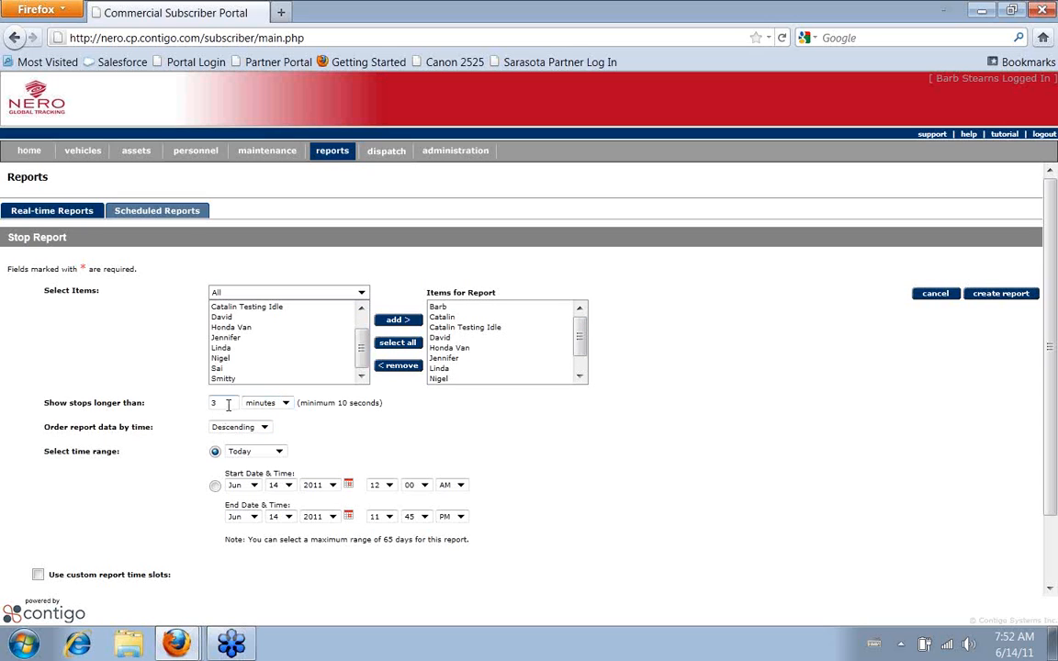
{"action": "left_click_drag", "start_coordinate": [220, 403], "coordinate": [193, 402]}
{"action": "type", "text": "15"}
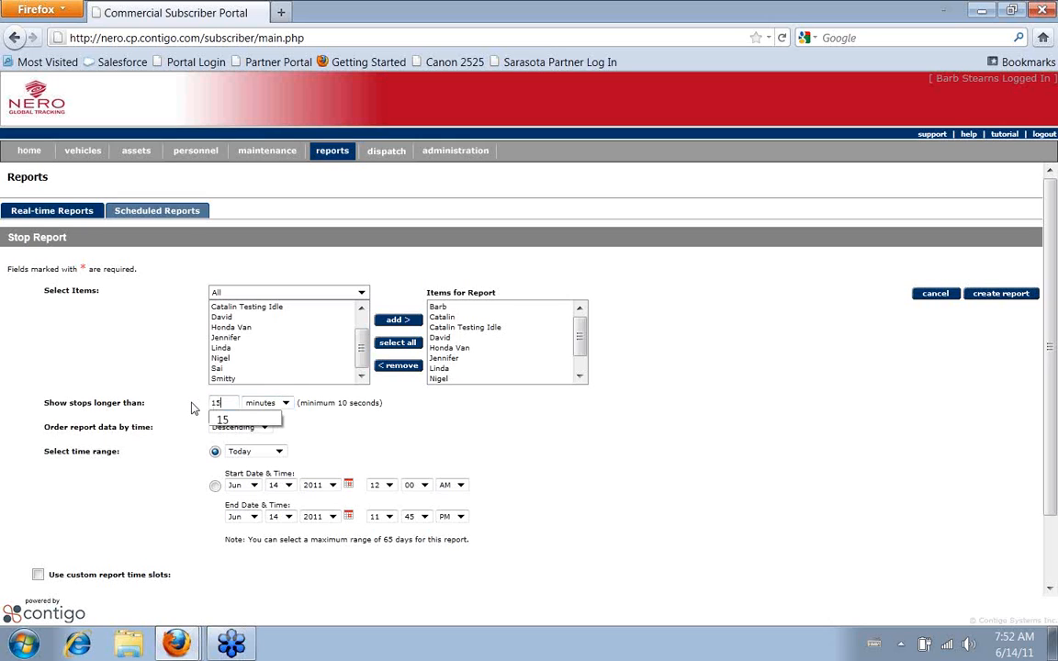
{"action": "key", "text": "BackSpace"}
{"action": "key", "text": "BackSpace"}
{"action": "type", "text": "20"}
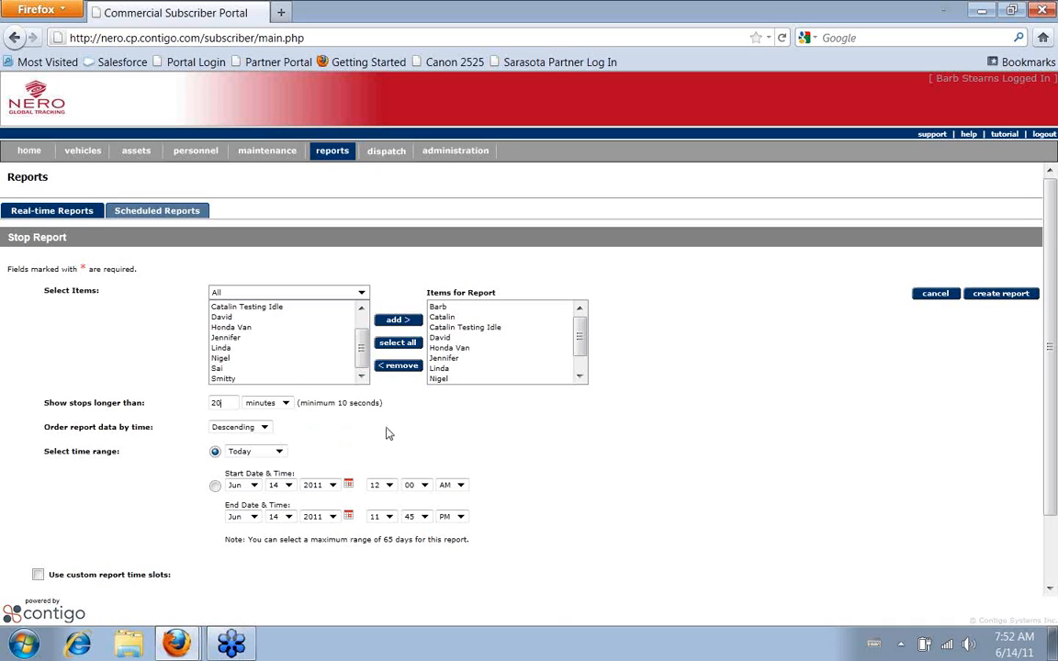
Use a custom time range with both the start and end dates set to June 13, 2011
{"action": "left_click", "coordinate": [281, 453]}
{"action": "left_click", "coordinate": [269, 475]}
{"action": "left_click", "coordinate": [215, 487]}
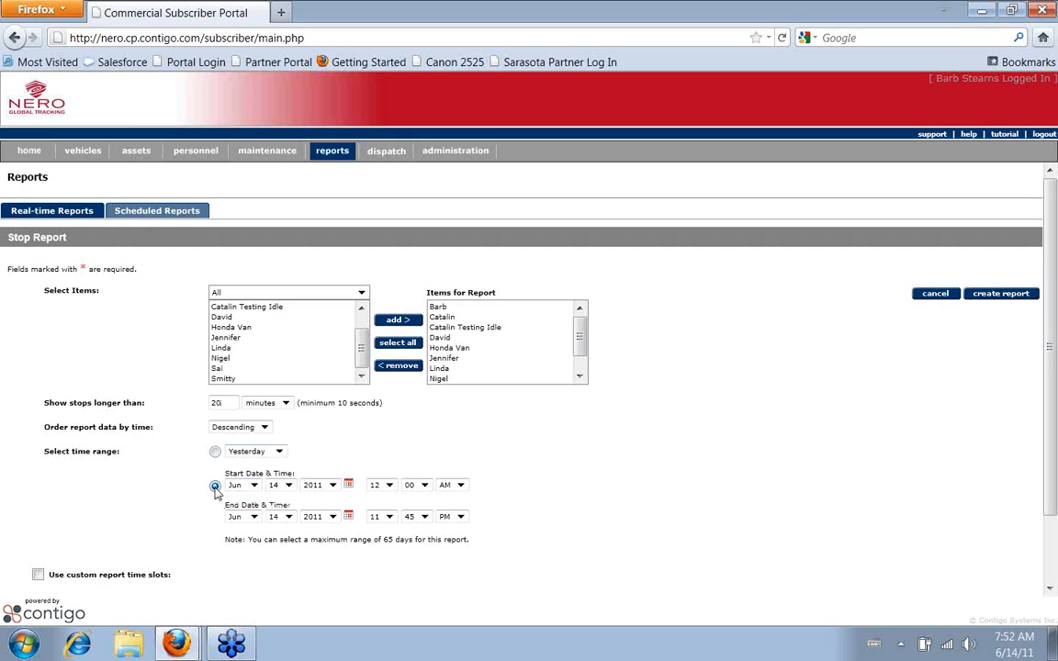
{"action": "left_click", "coordinate": [349, 486]}
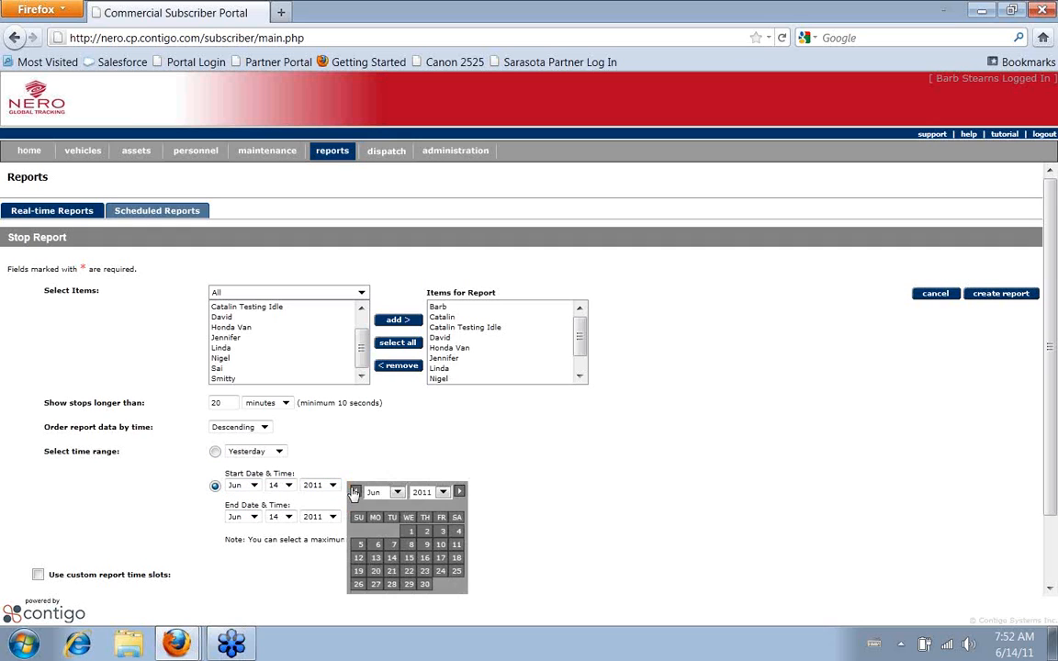
{"action": "left_click", "coordinate": [375, 559]}
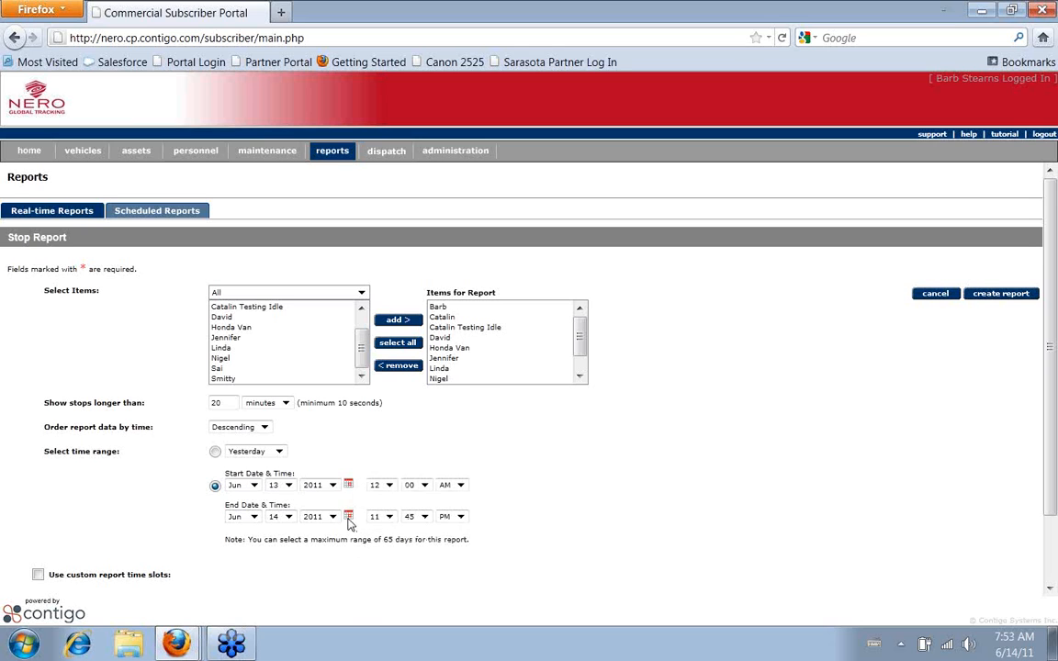
{"action": "left_click", "coordinate": [348, 517]}
{"action": "left_click", "coordinate": [375, 501]}
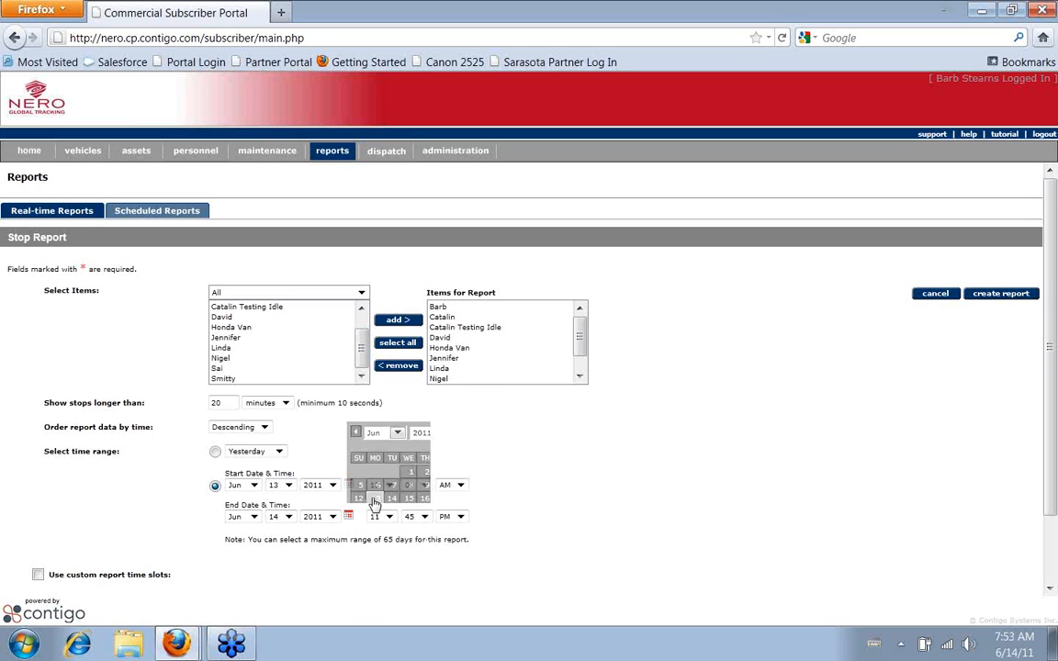
Set the start time to 07:00 AM and the end time to 05:00 PM, and create the report
{"action": "left_click", "coordinate": [392, 488]}
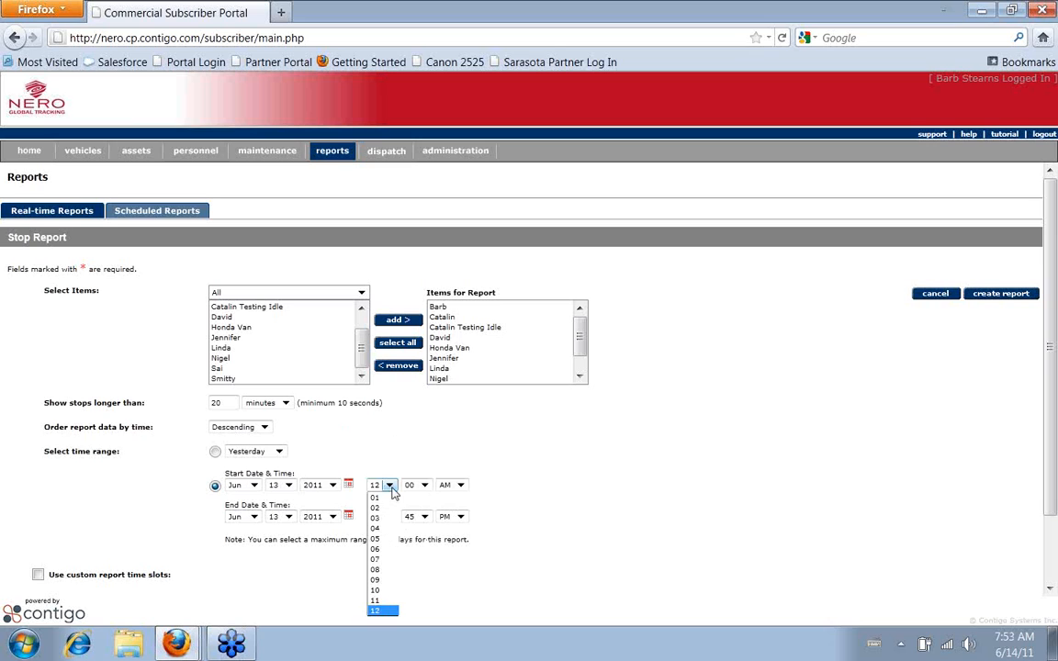
{"action": "left_click", "coordinate": [382, 559]}
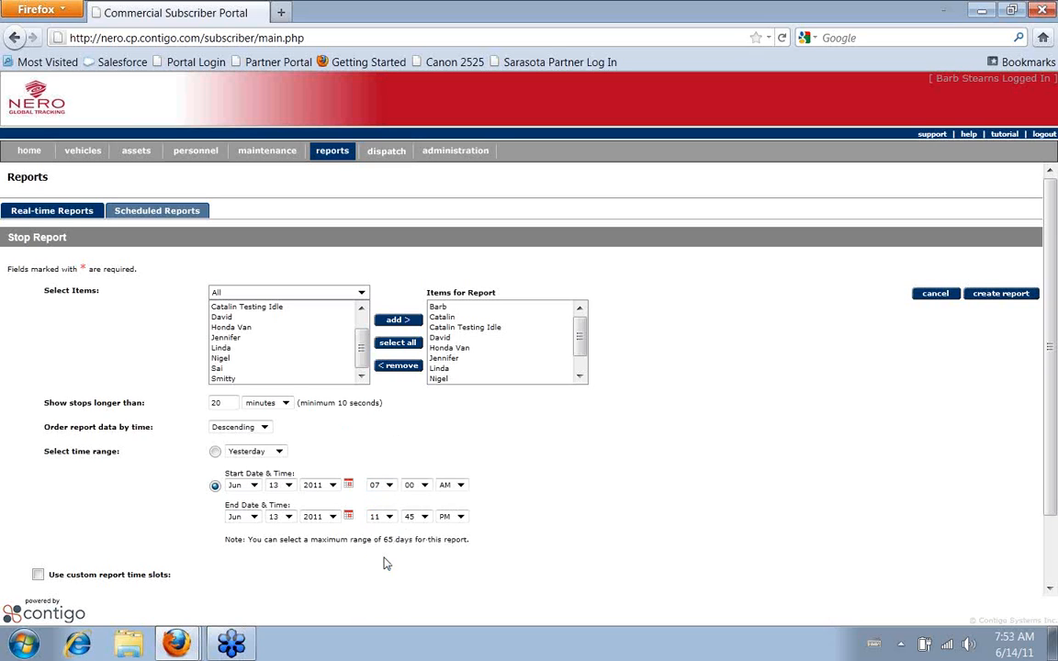
{"action": "left_click", "coordinate": [390, 517]}
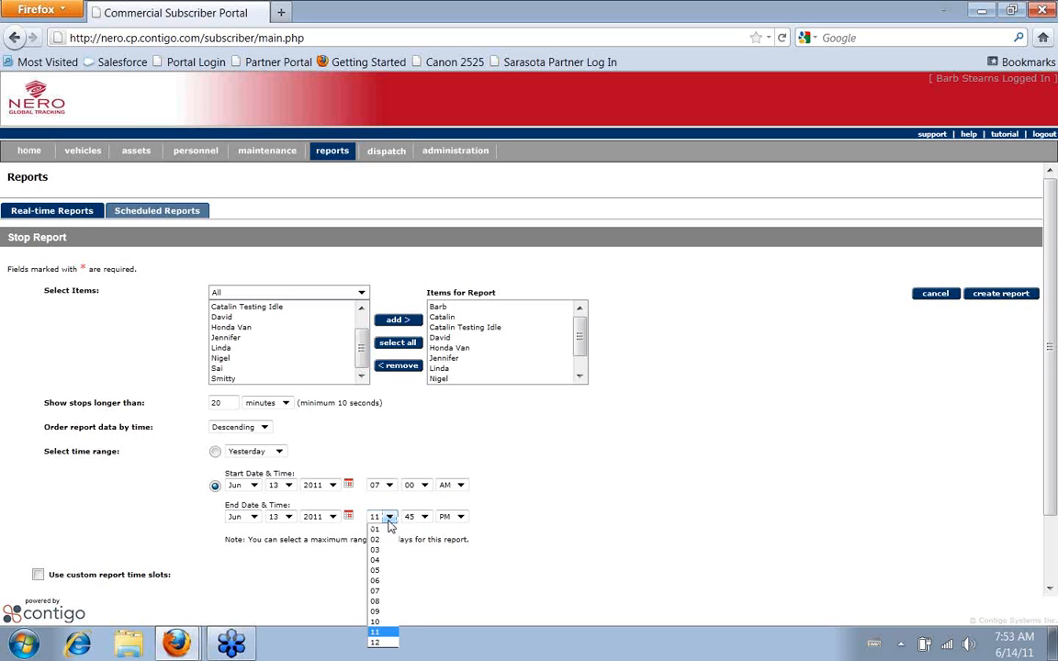
{"action": "left_click", "coordinate": [376, 571]}
{"action": "left_click", "coordinate": [424, 518]}
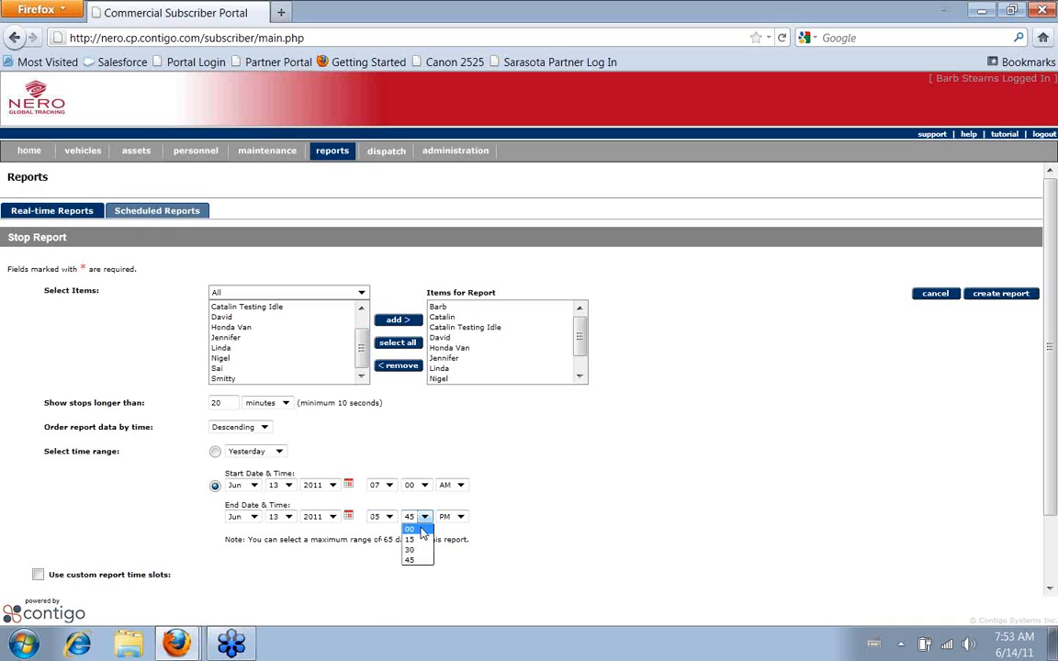
{"action": "left_click", "coordinate": [410, 529]}
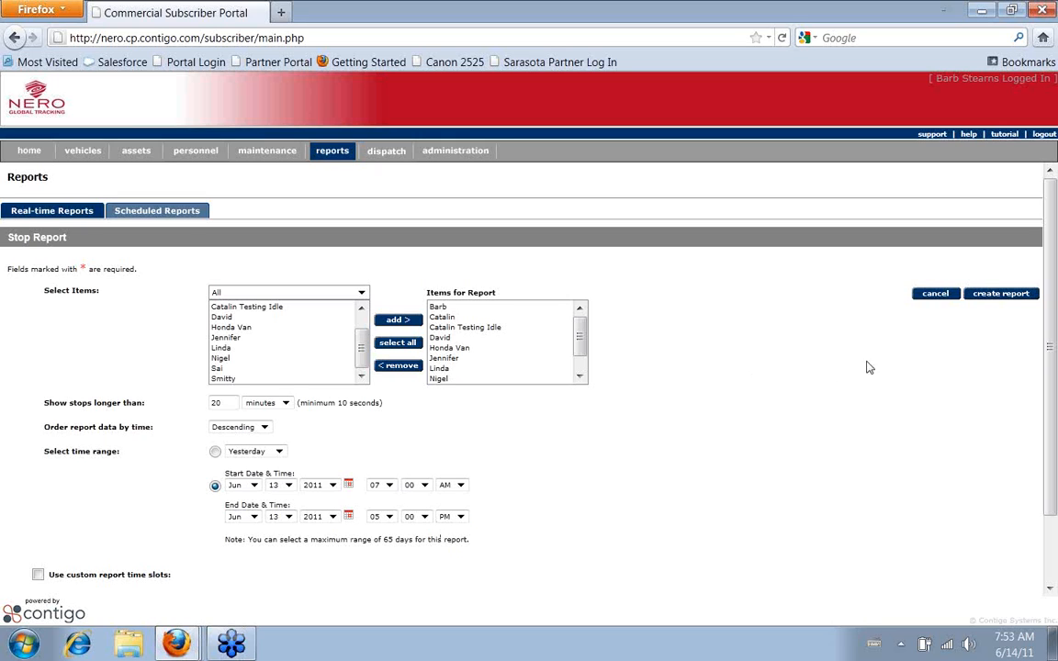
{"action": "left_click", "coordinate": [1002, 295]}
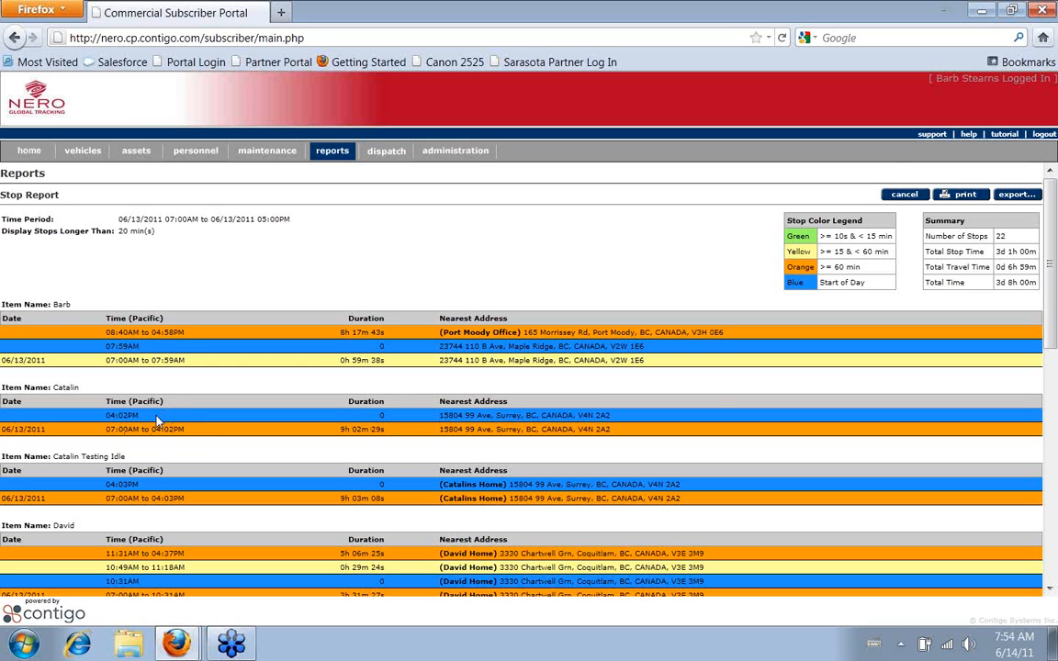
Examine the stop times, durations and nearest addresses of every item in the stop report
{"action": "scroll", "coordinate": [156, 420], "scroll_direction": "down", "scroll_amount": 2}
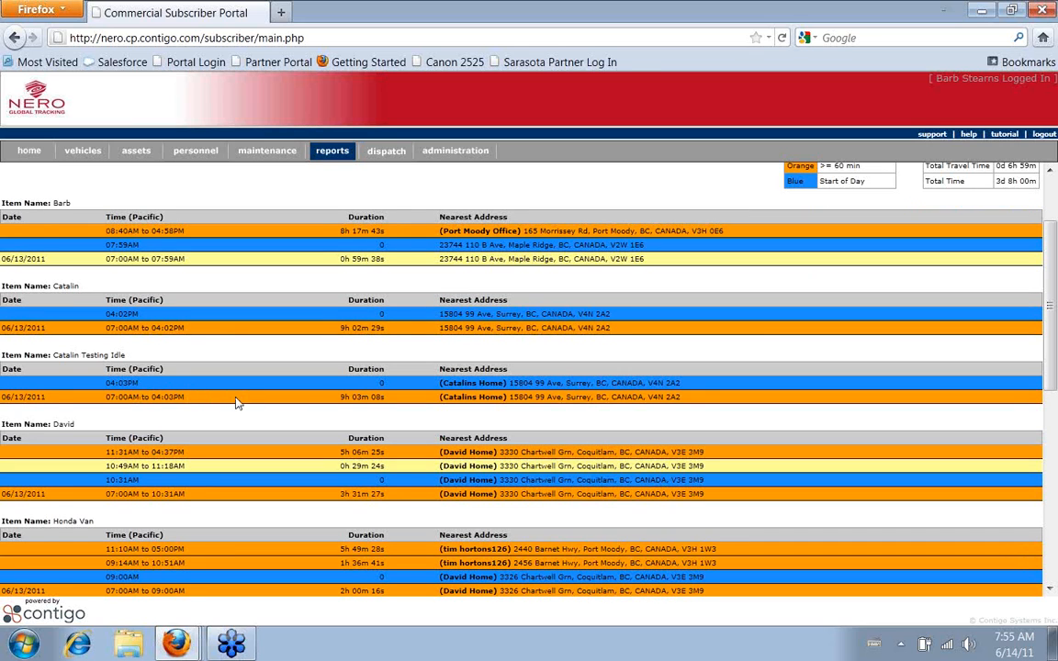
{"action": "scroll", "coordinate": [236, 402], "scroll_direction": "down", "scroll_amount": 2}
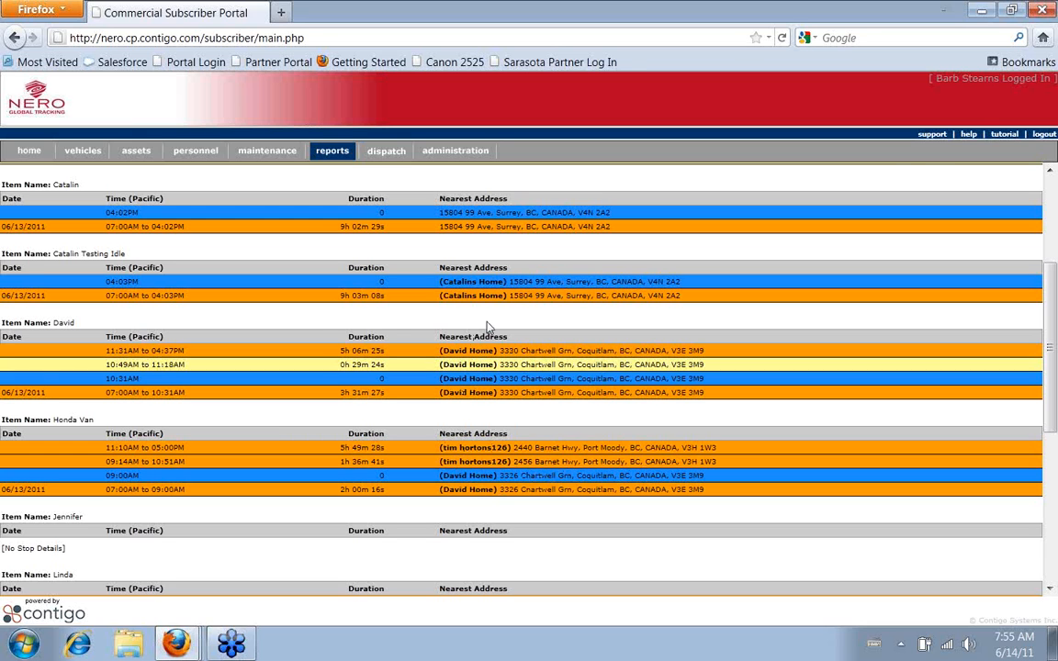
{"action": "scroll", "coordinate": [490, 328], "scroll_direction": "up", "scroll_amount": 2}
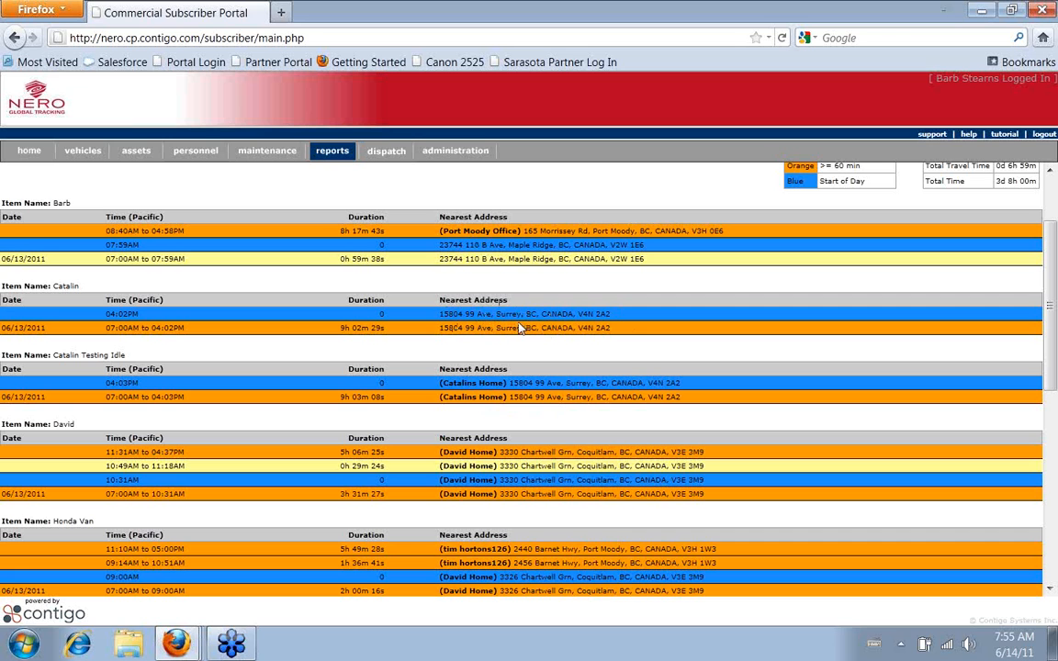
{"action": "scroll", "coordinate": [456, 321], "scroll_direction": "down", "scroll_amount": 4}
{"action": "scroll", "coordinate": [457, 329], "scroll_direction": "down", "scroll_amount": 2}
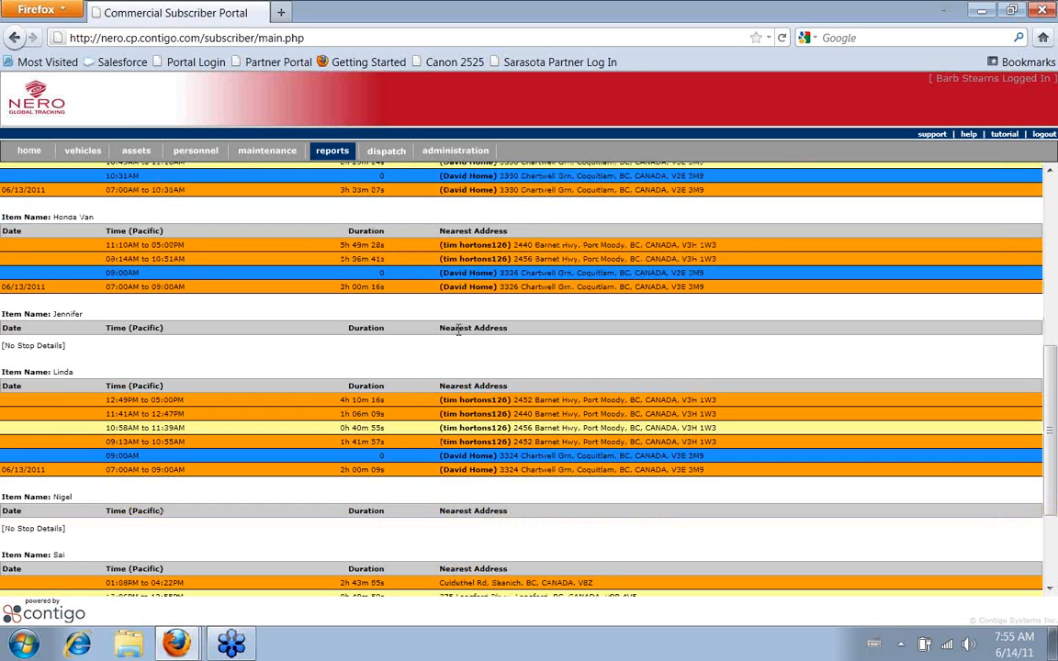
{"action": "scroll", "coordinate": [457, 331], "scroll_direction": "down", "scroll_amount": 2}
{"action": "scroll", "coordinate": [459, 334], "scroll_direction": "down", "scroll_amount": 1}
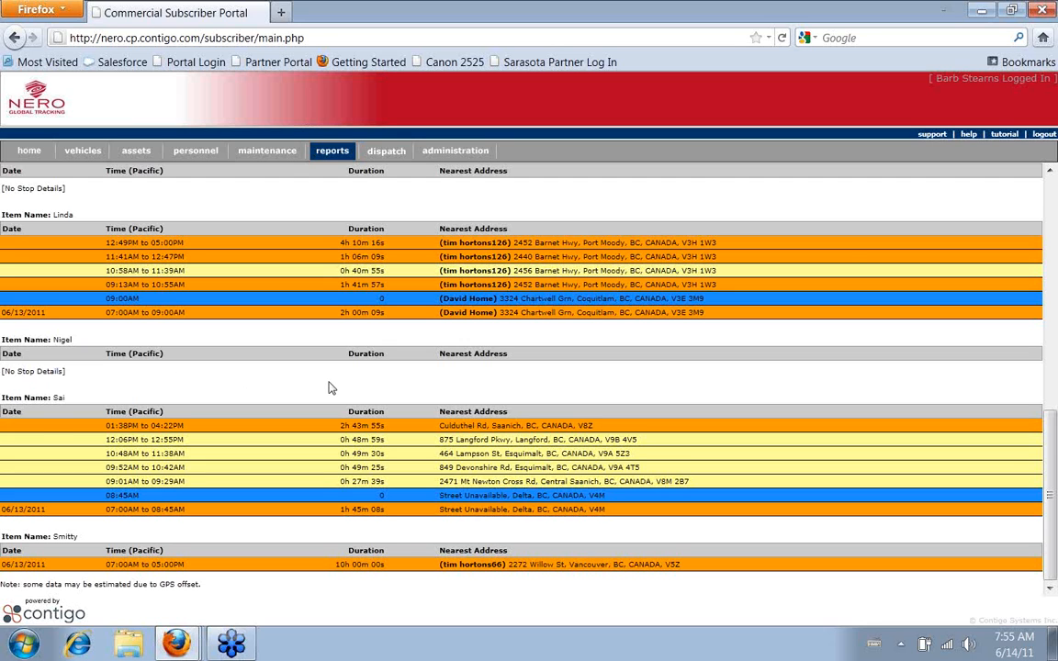
{"action": "scroll", "coordinate": [331, 389], "scroll_direction": "up", "scroll_amount": 4}
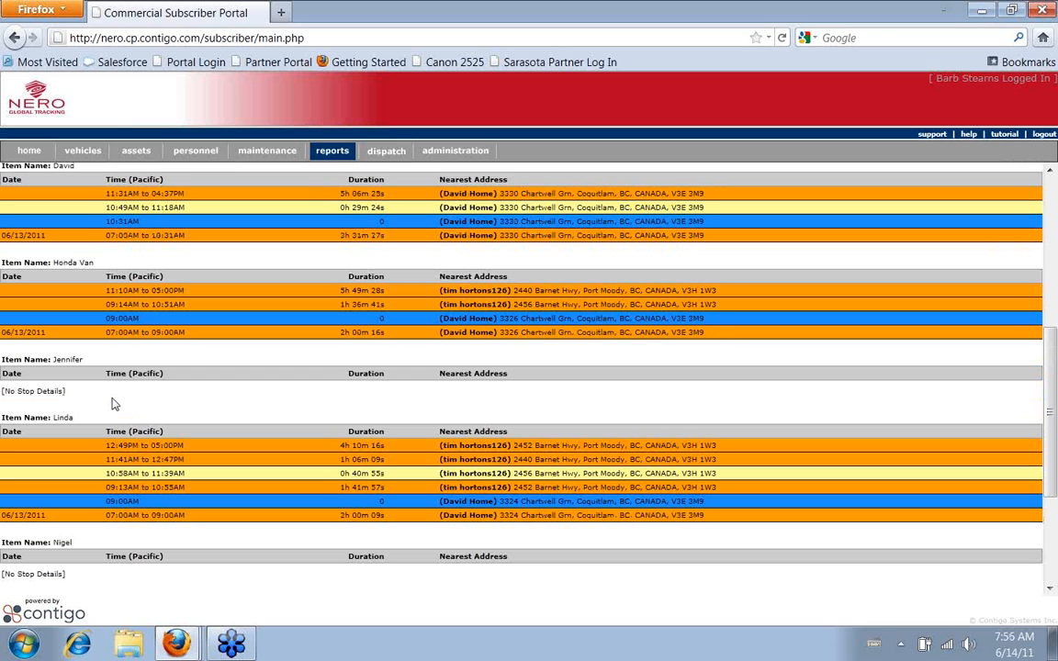
{"action": "scroll", "coordinate": [112, 404], "scroll_direction": "up", "scroll_amount": 7}
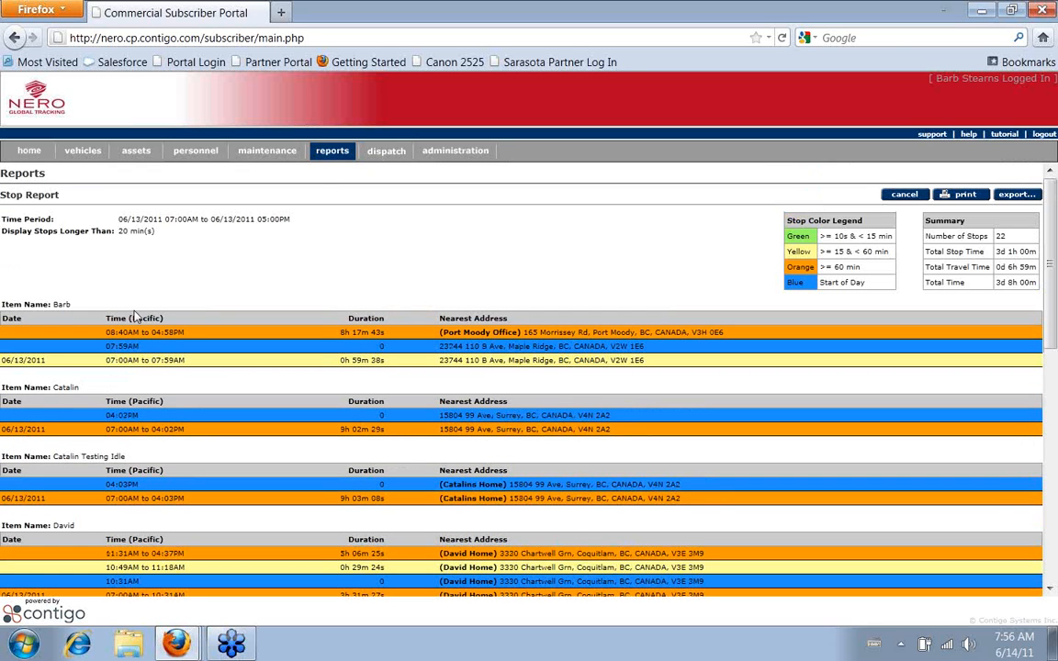
Start a Stop Report with Map and choose the item listed directly above Honda Van
{"action": "left_click", "coordinate": [331, 156]}
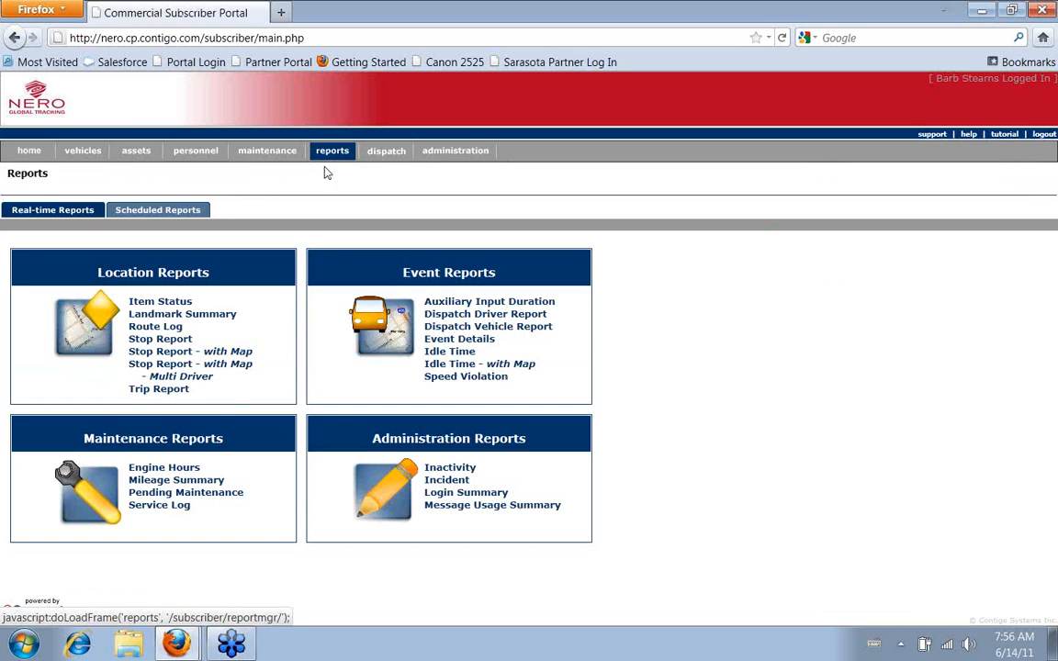
{"action": "left_click", "coordinate": [172, 351]}
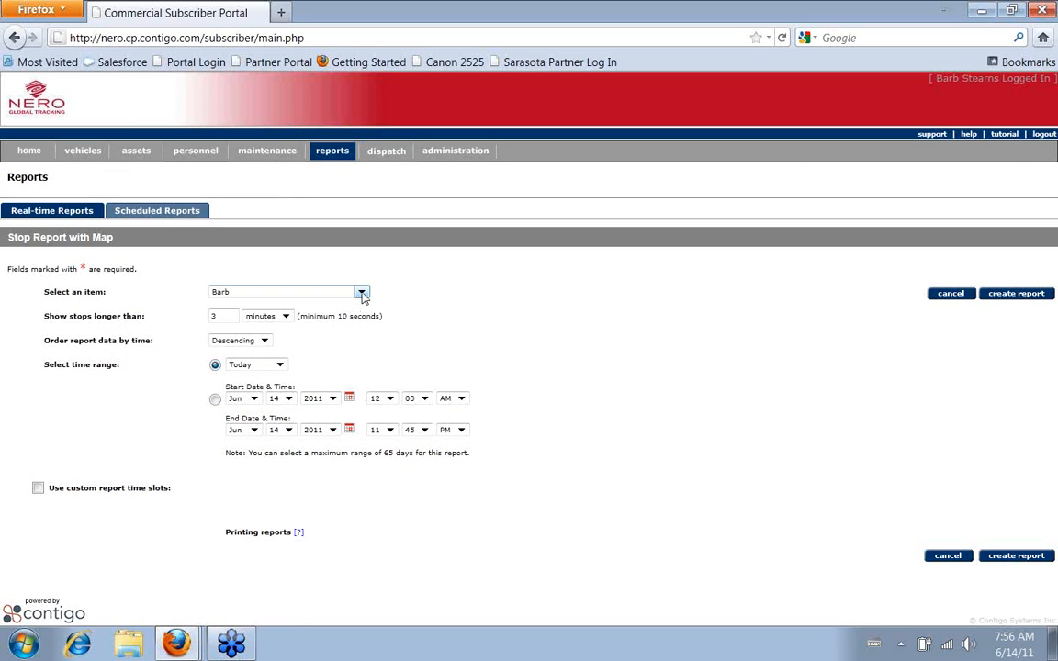
{"action": "left_click", "coordinate": [362, 293]}
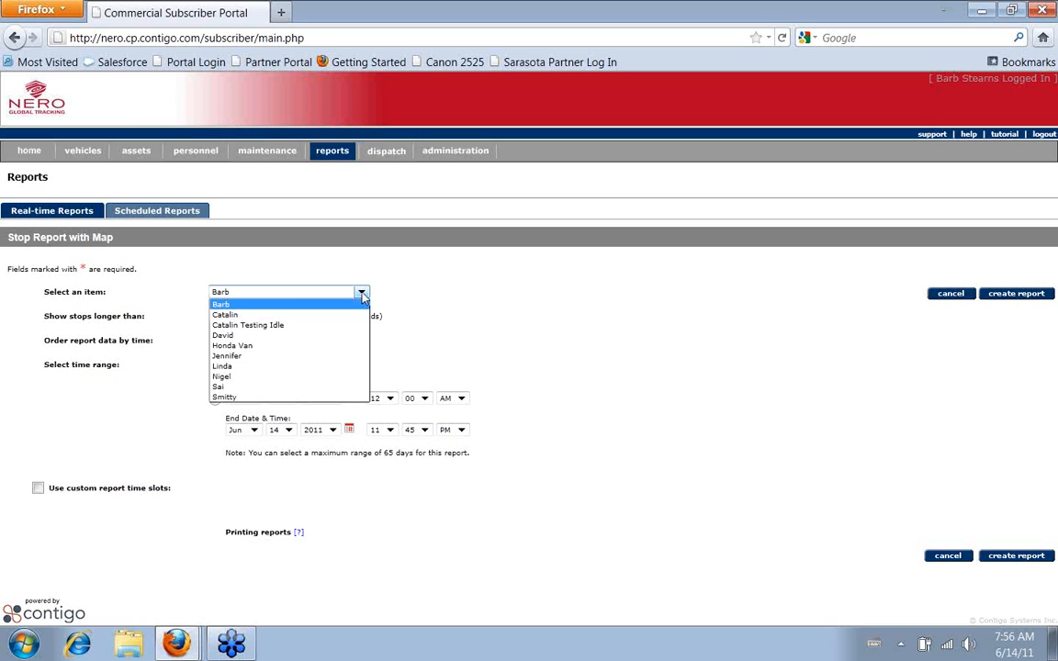
{"action": "left_click", "coordinate": [331, 337]}
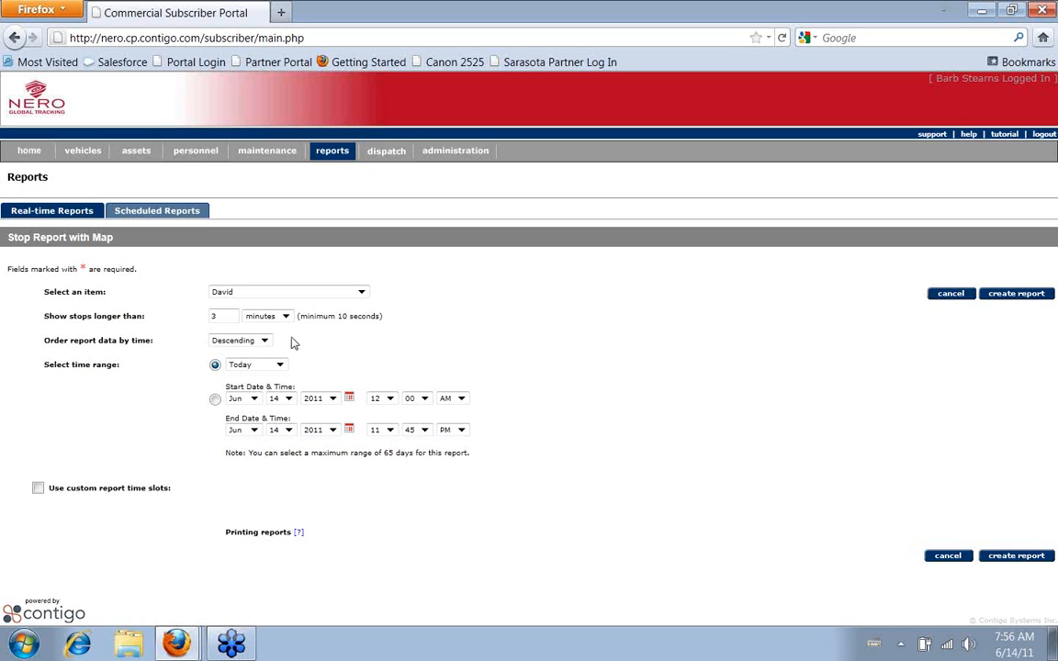
Set the map report to show stops longer than 20 minutes
{"action": "left_click_drag", "start_coordinate": [219, 316], "coordinate": [179, 316]}
{"action": "type", "text": "20"}
{"action": "left_click", "coordinate": [644, 344]}
Set both the start date and the end date of the map report to June 13, 2011
{"action": "left_click", "coordinate": [349, 397]}
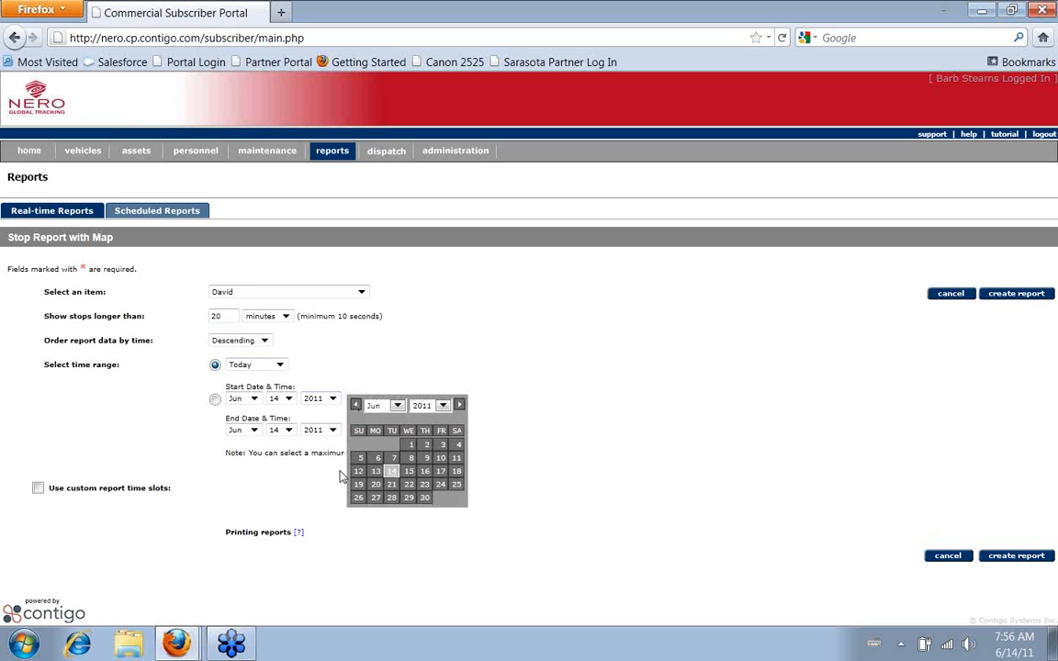
{"action": "left_click", "coordinate": [376, 471]}
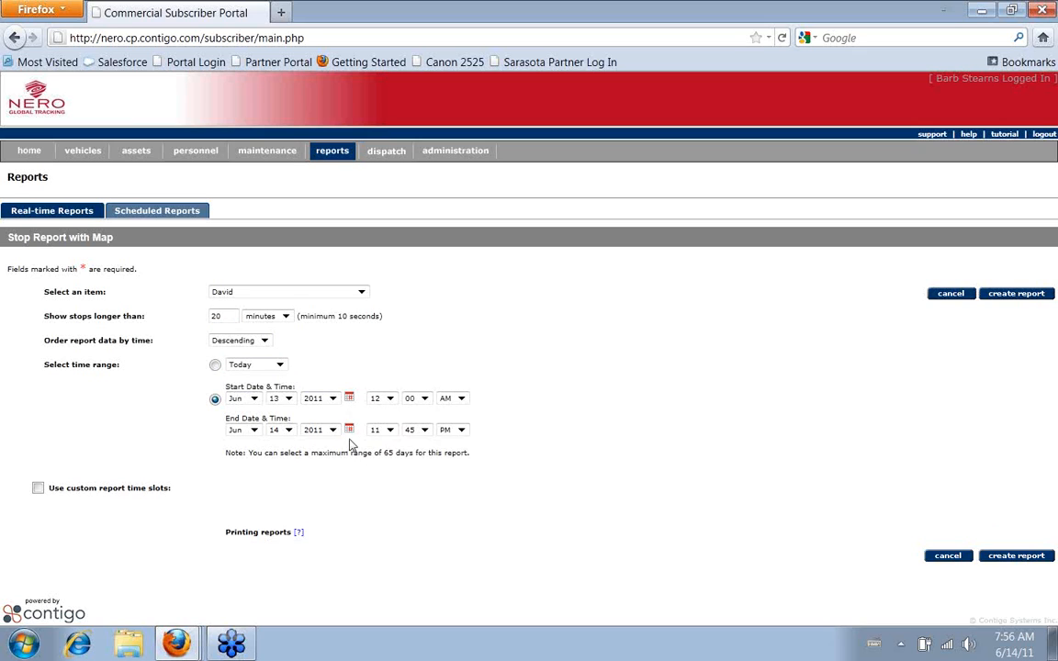
{"action": "left_click", "coordinate": [349, 430]}
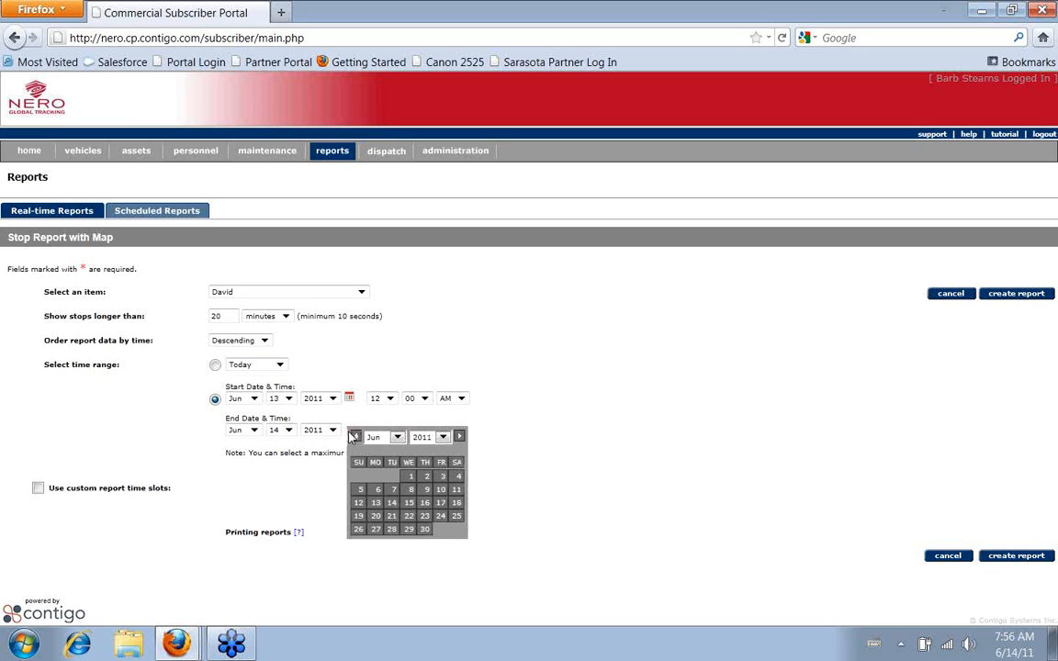
{"action": "left_click", "coordinate": [379, 506]}
Set the report's start time to 07:00 AM and end time to 05:00 PM, and create the map report
{"action": "left_click", "coordinate": [390, 398]}
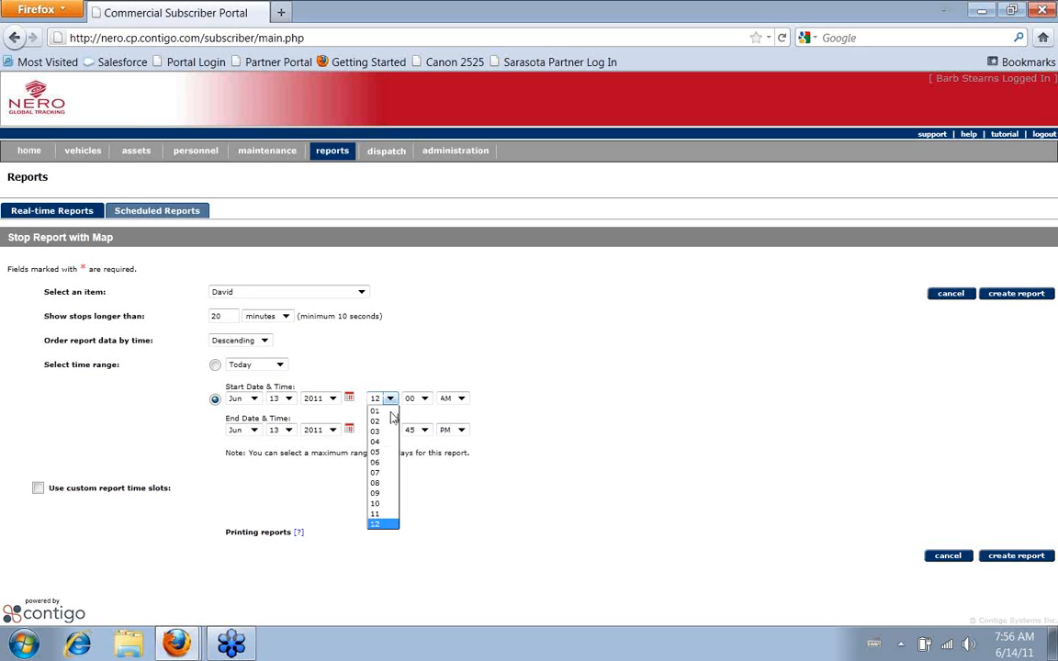
{"action": "left_click", "coordinate": [377, 472]}
{"action": "left_click", "coordinate": [390, 430]}
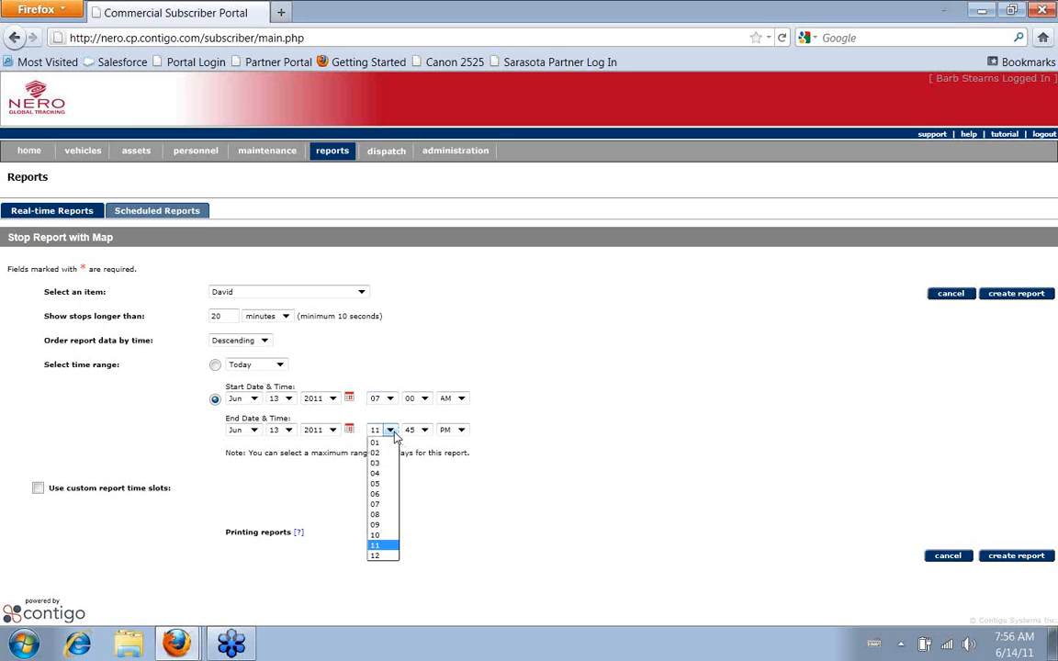
{"action": "left_click", "coordinate": [377, 483]}
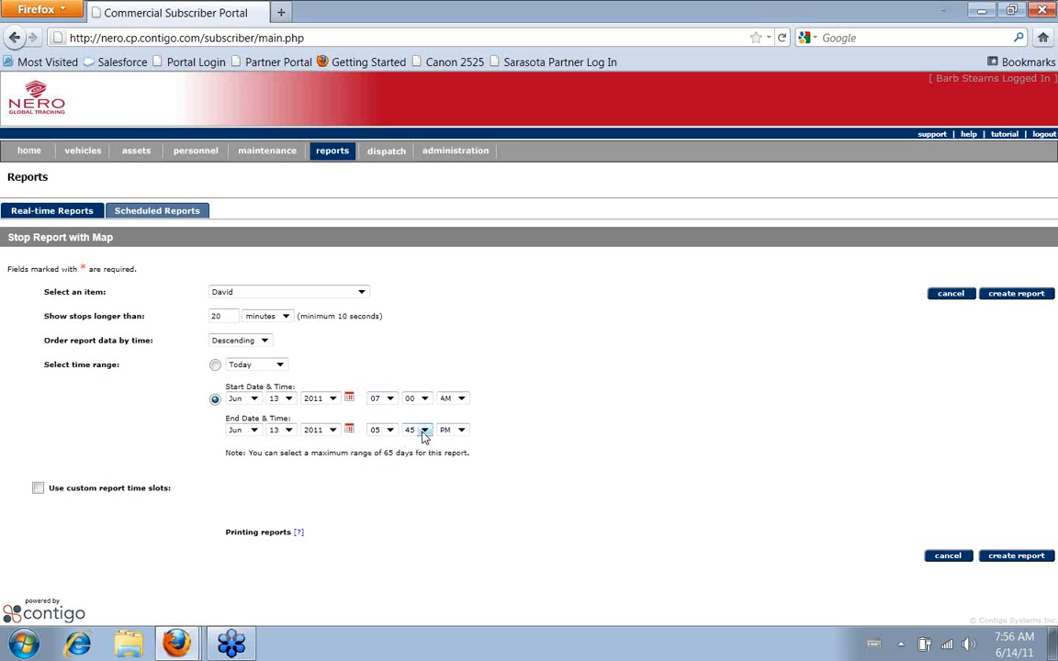
{"action": "left_click", "coordinate": [424, 432]}
{"action": "left_click", "coordinate": [412, 440]}
{"action": "left_click", "coordinate": [1010, 557]}
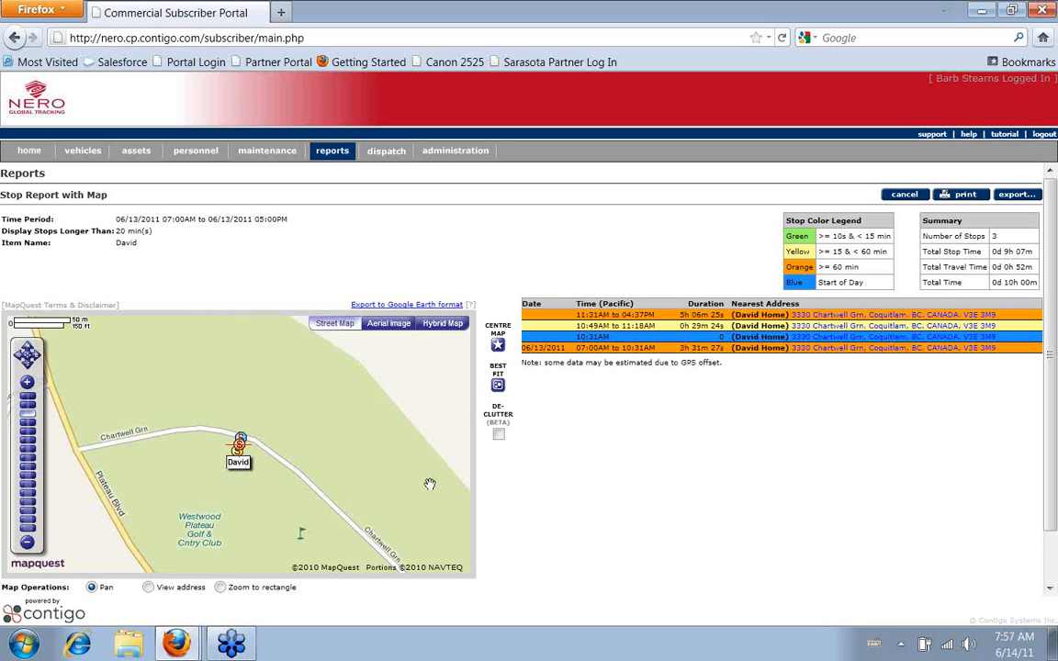
Declutter the map and view the details of the orange and yellow stop markers, closing each one
{"action": "left_click", "coordinate": [499, 437]}
{"action": "left_click", "coordinate": [245, 449]}
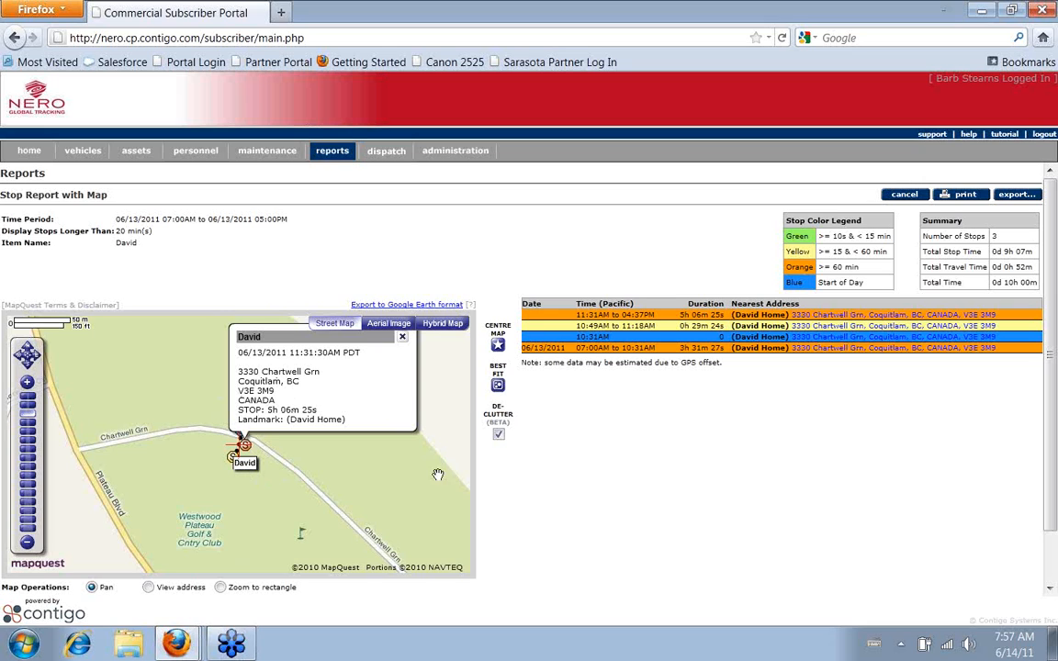
{"action": "left_click", "coordinate": [402, 337]}
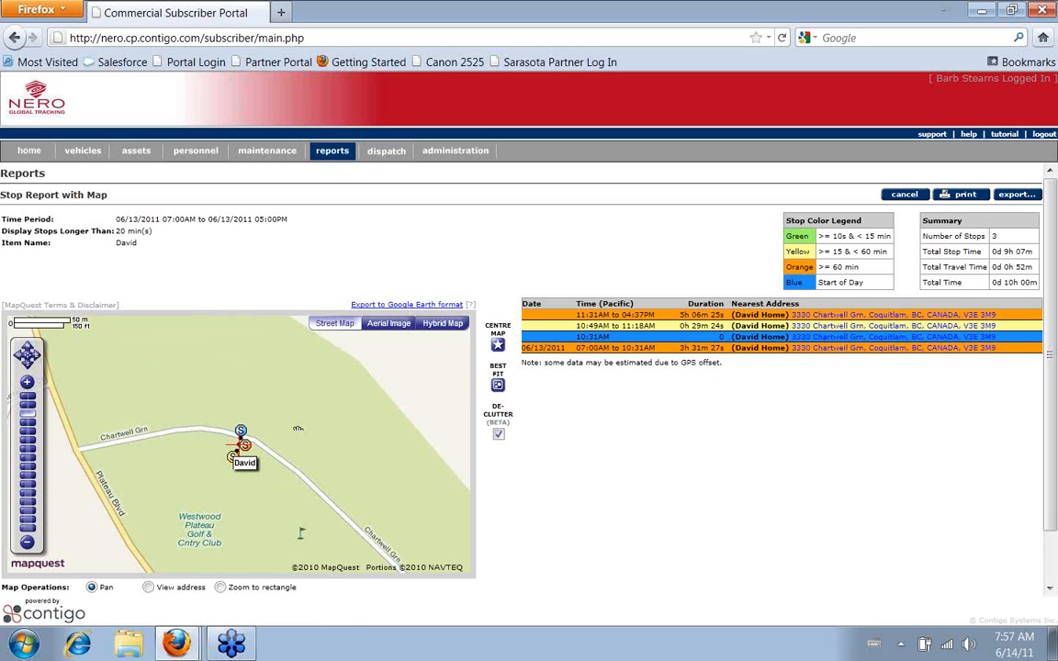
{"action": "left_click", "coordinate": [233, 458]}
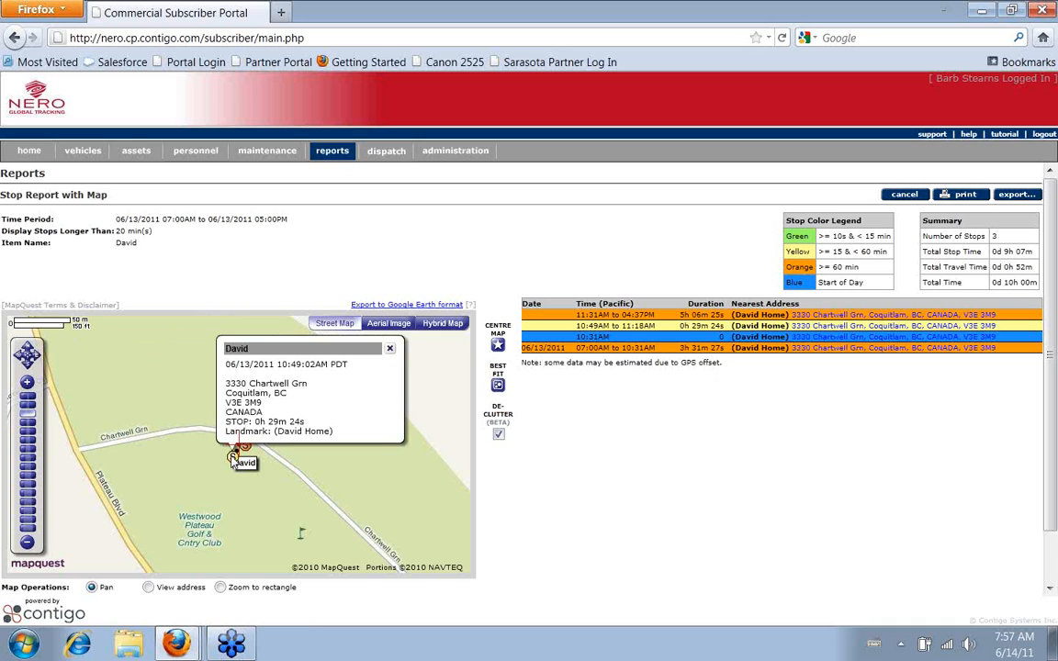
{"action": "left_click", "coordinate": [390, 350]}
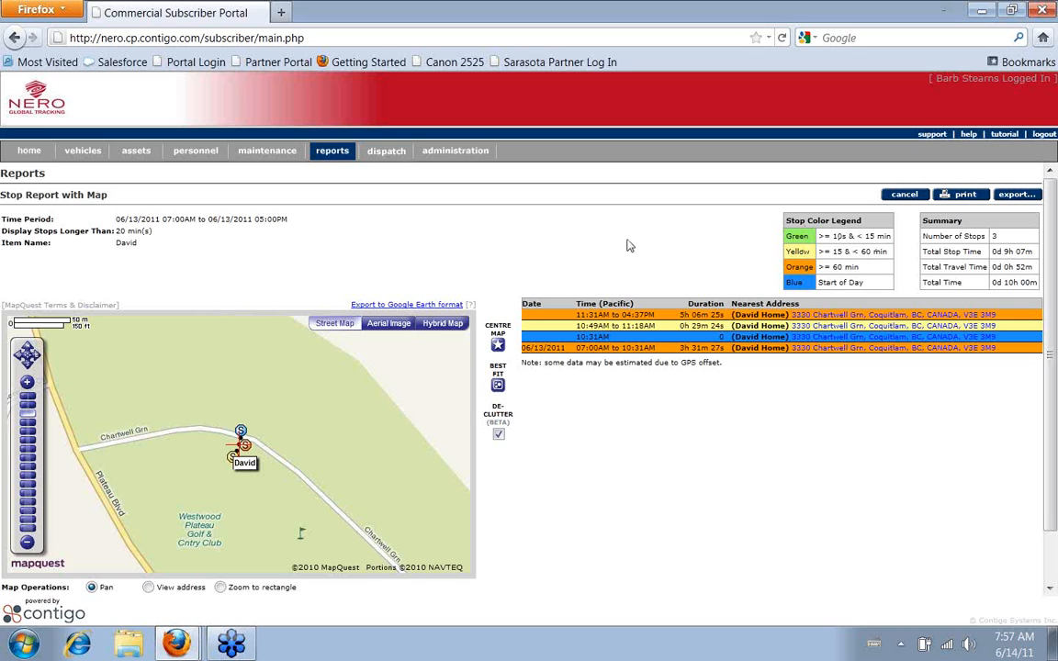
Start a multi-item Stop Report with Map and add the first, second and fourth listed items to it
{"action": "left_click", "coordinate": [340, 156]}
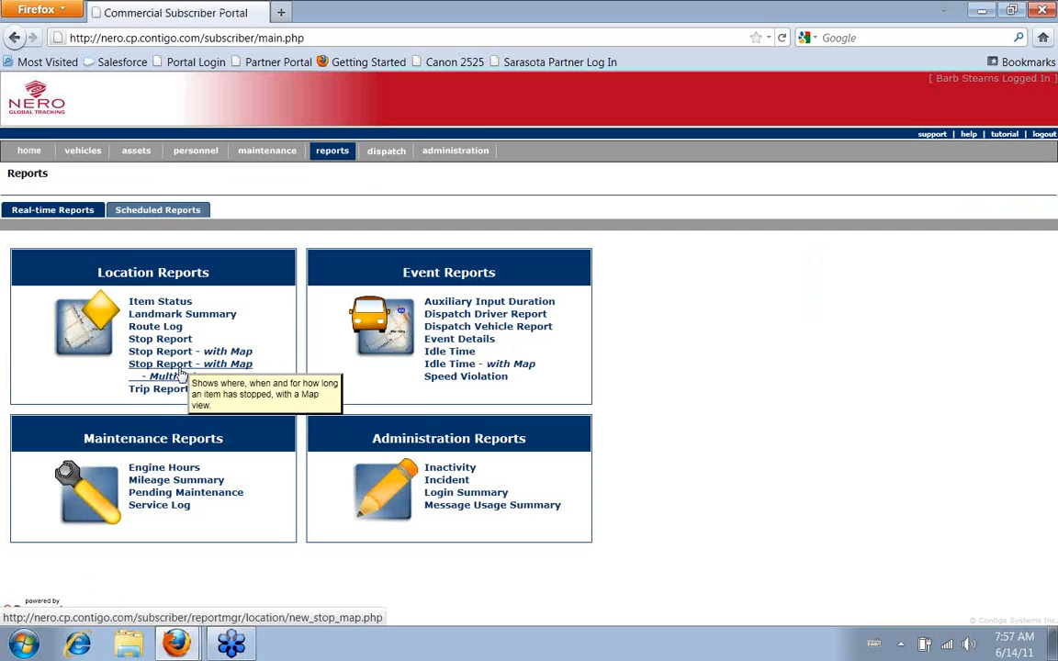
{"action": "left_click", "coordinate": [182, 365]}
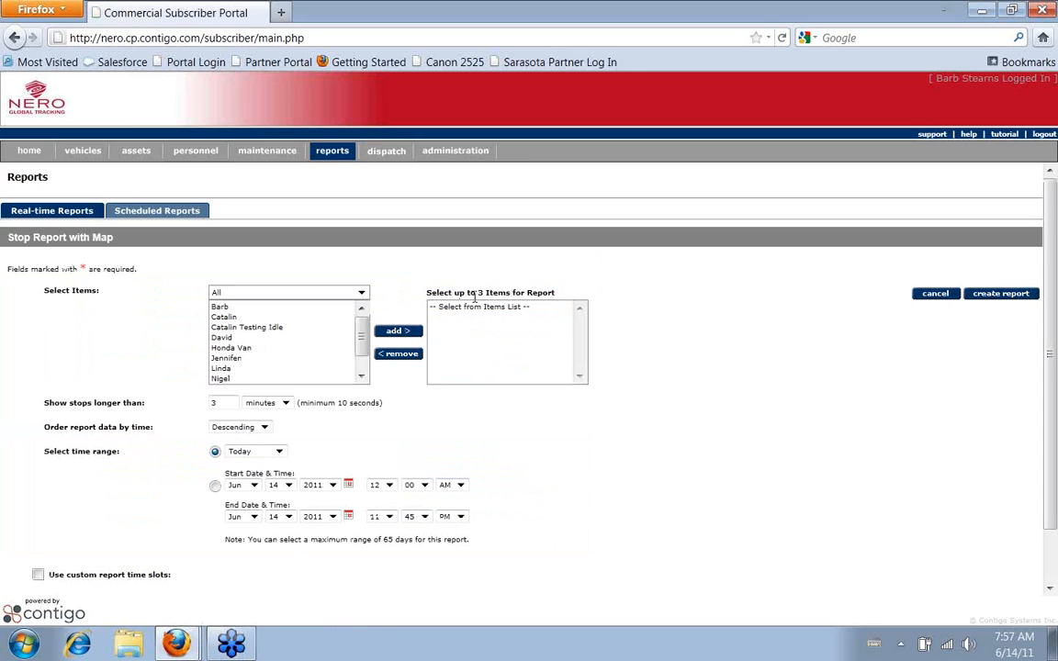
{"action": "left_click", "coordinate": [273, 308]}
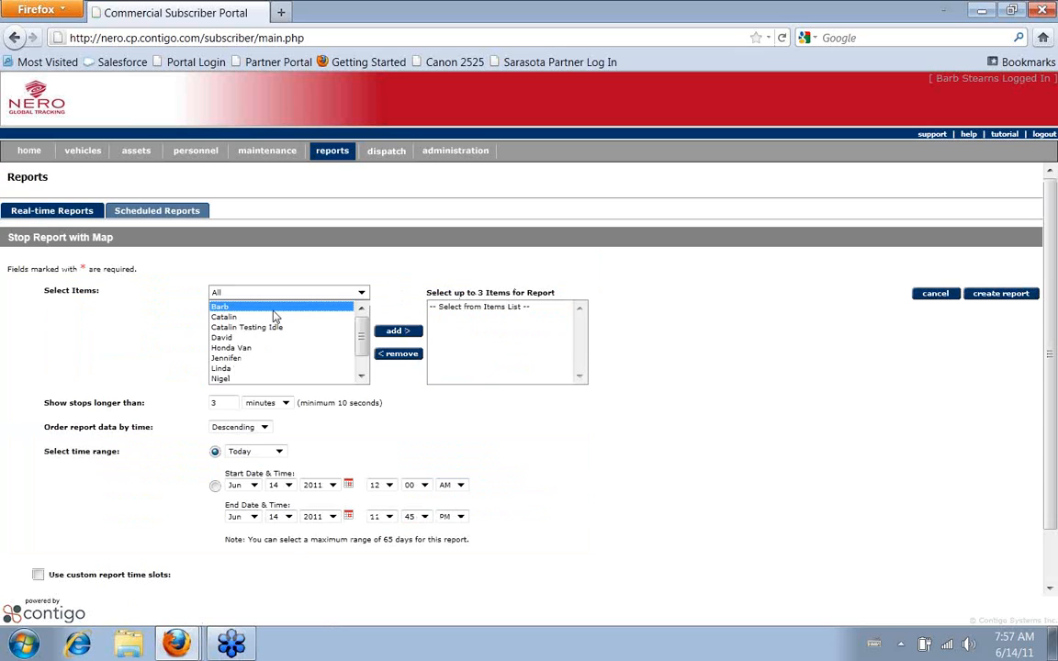
{"action": "left_click", "coordinate": [223, 317], "text": "ctrl"}
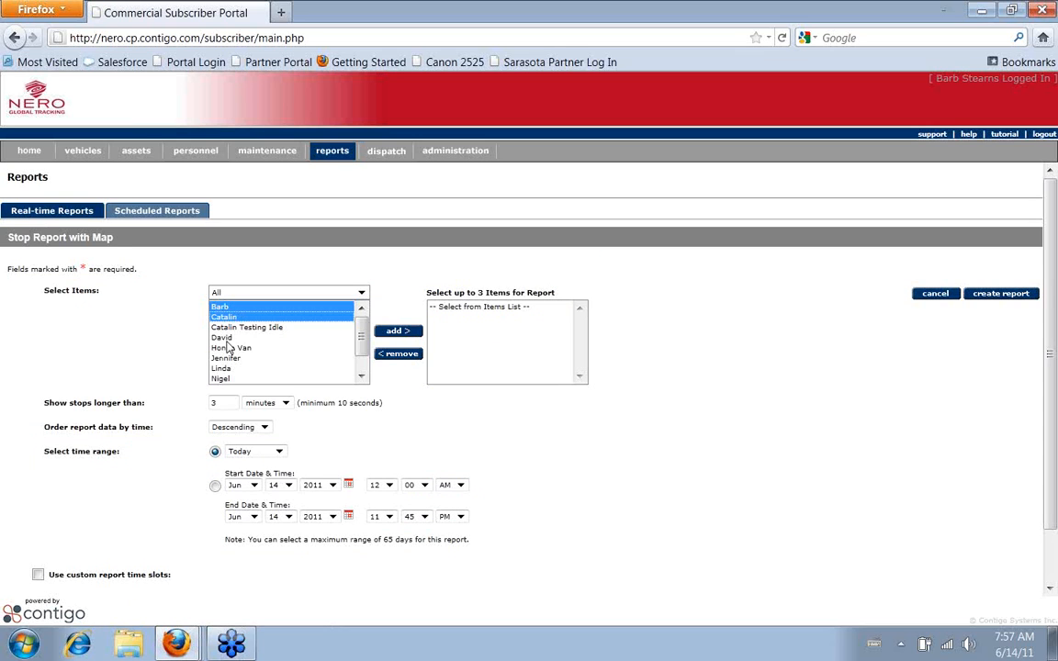
{"action": "left_click", "coordinate": [222, 338], "text": "ctrl"}
{"action": "left_click", "coordinate": [395, 331]}
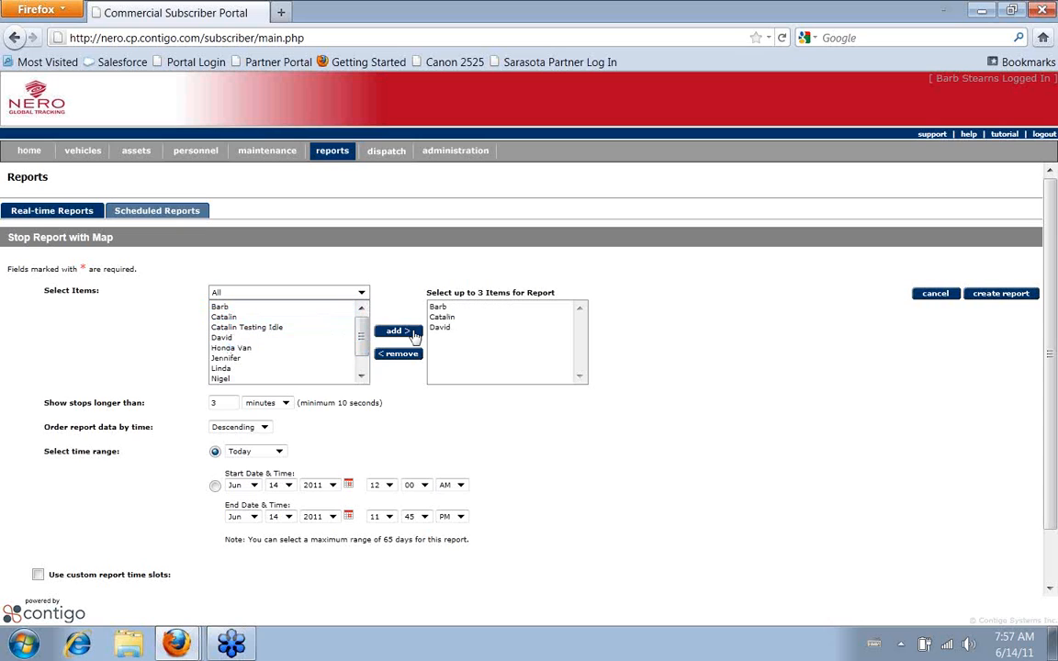
Set the multi-item map report to show stops longer than 20 minutes
{"action": "double_click", "coordinate": [214, 402]}
{"action": "type", "text": "20"}
{"action": "left_click", "coordinate": [628, 462]}
Replace the second item chosen for the report with Honda Van
{"action": "left_click", "coordinate": [459, 318]}
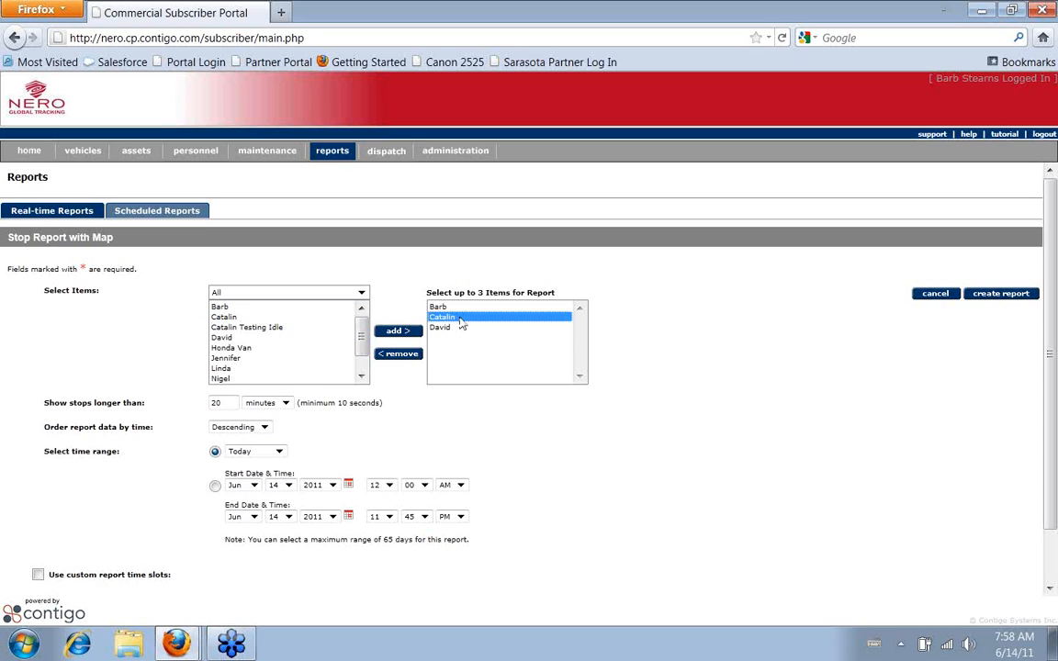
{"action": "left_click", "coordinate": [414, 356]}
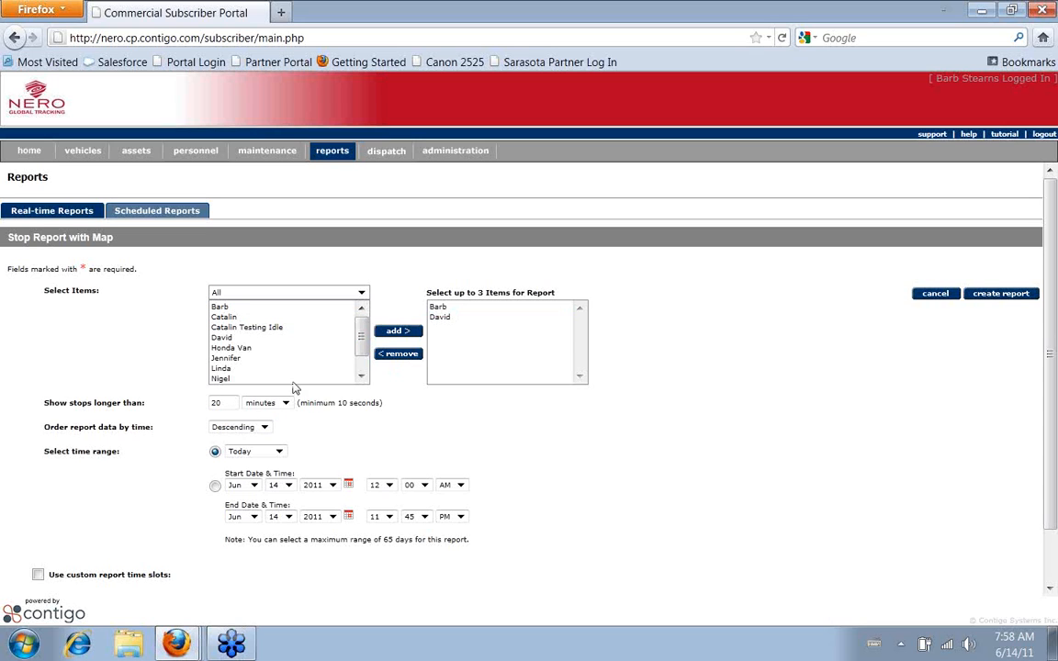
{"action": "left_click", "coordinate": [234, 349]}
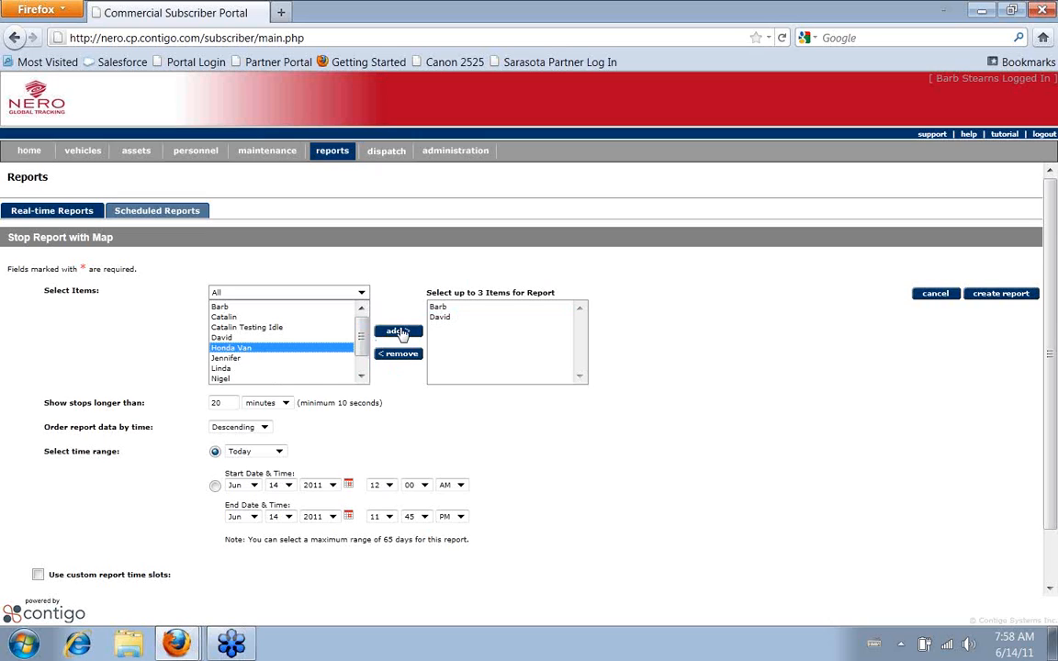
{"action": "left_click", "coordinate": [400, 332]}
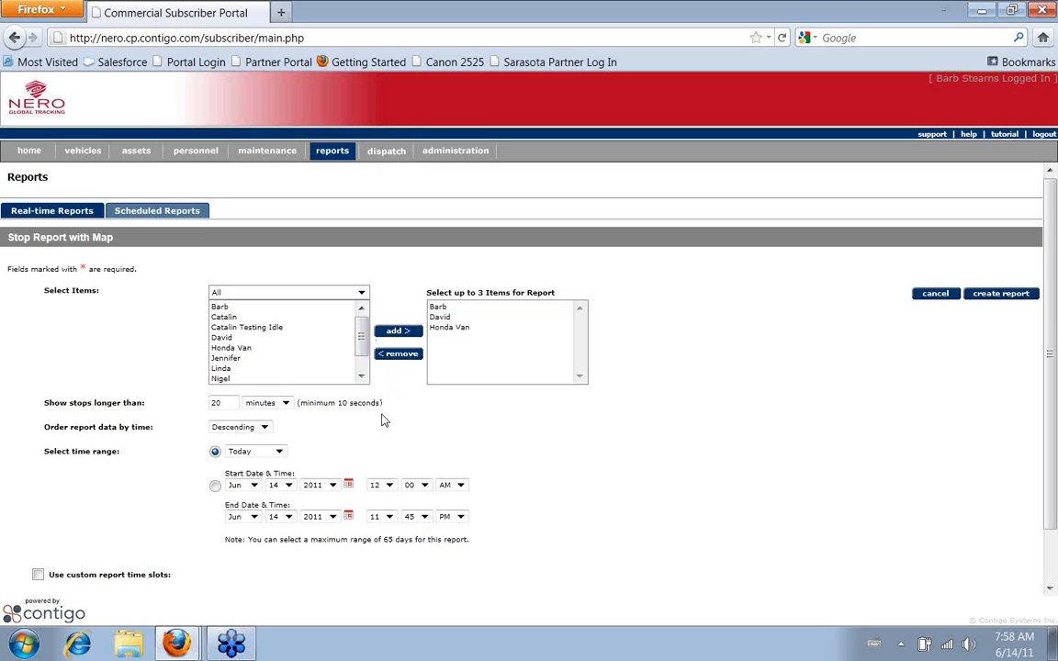
Set the multi-item report's start and end dates to June 13, 2011
{"action": "left_click", "coordinate": [349, 486]}
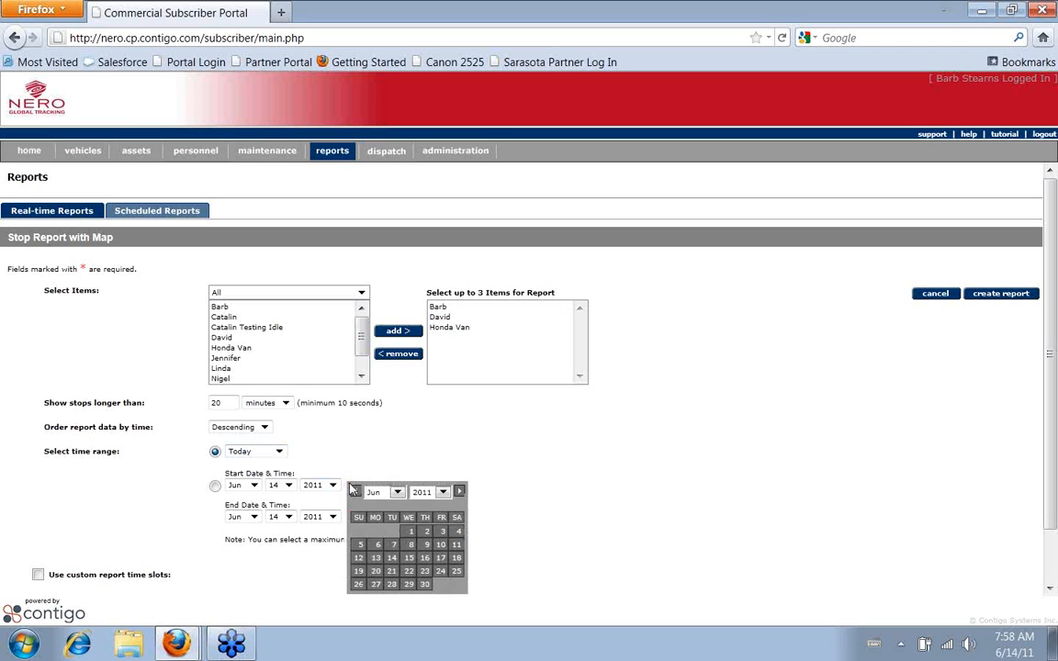
{"action": "left_click", "coordinate": [376, 558]}
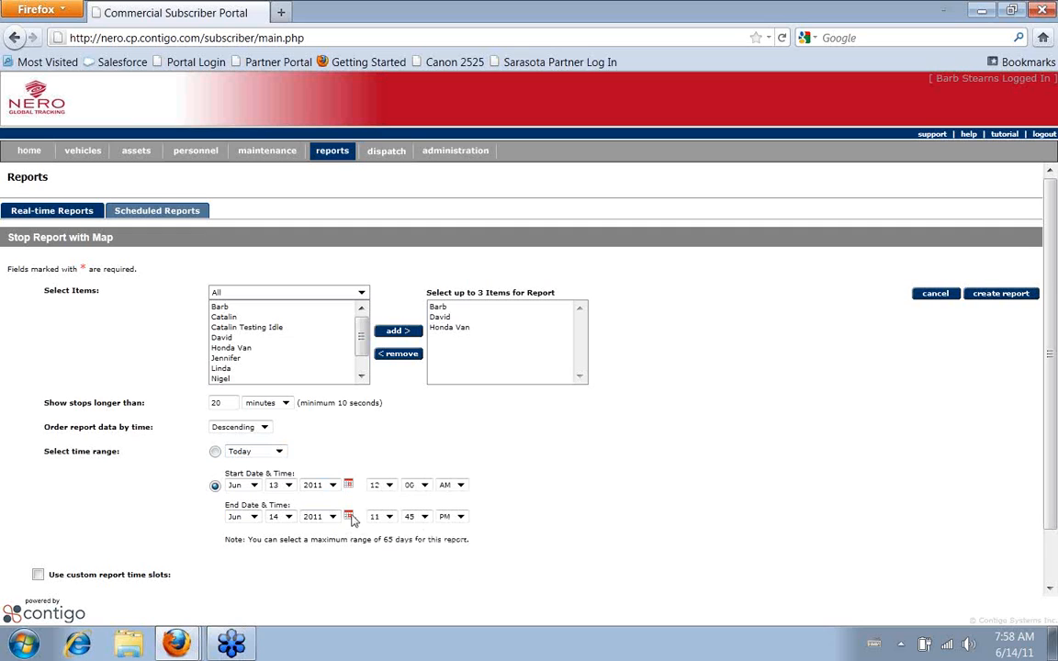
{"action": "left_click", "coordinate": [350, 517]}
{"action": "left_click", "coordinate": [376, 499]}
Set the time range from 07:00 AM to 05:00 PM and create the multi-item map report
{"action": "left_click", "coordinate": [388, 485]}
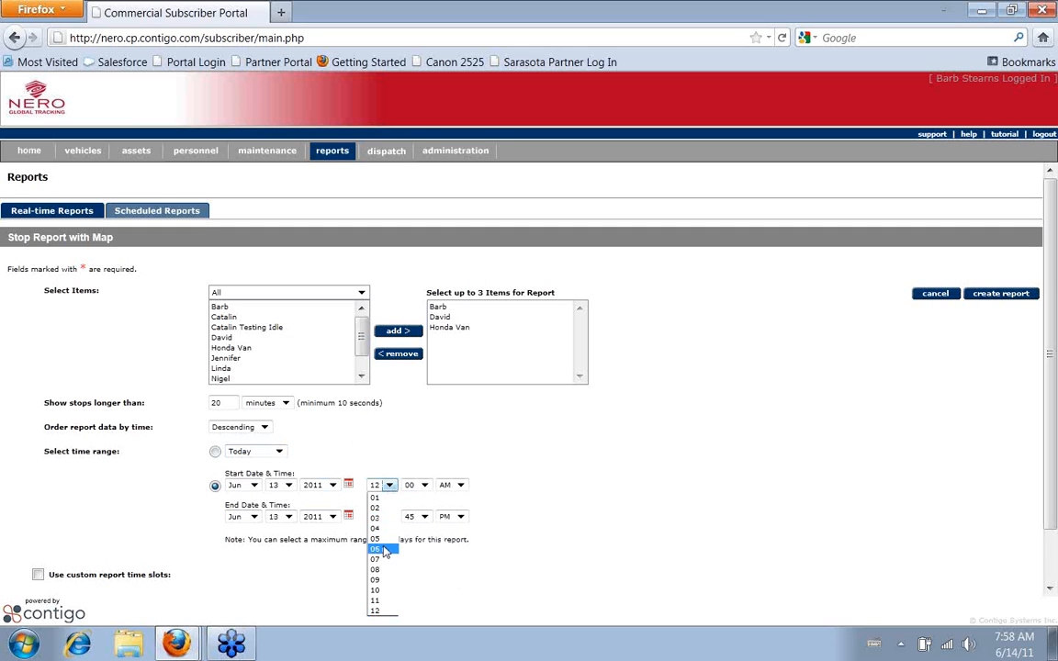
{"action": "left_click", "coordinate": [380, 559]}
{"action": "left_click", "coordinate": [390, 517]}
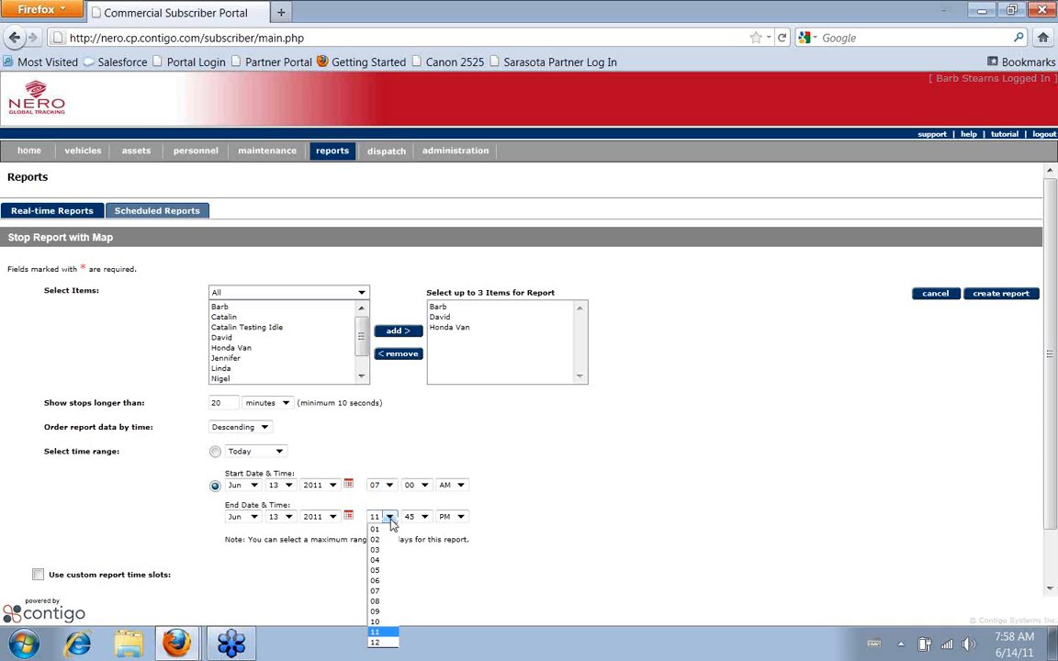
{"action": "left_click", "coordinate": [389, 573]}
{"action": "left_click", "coordinate": [426, 518]}
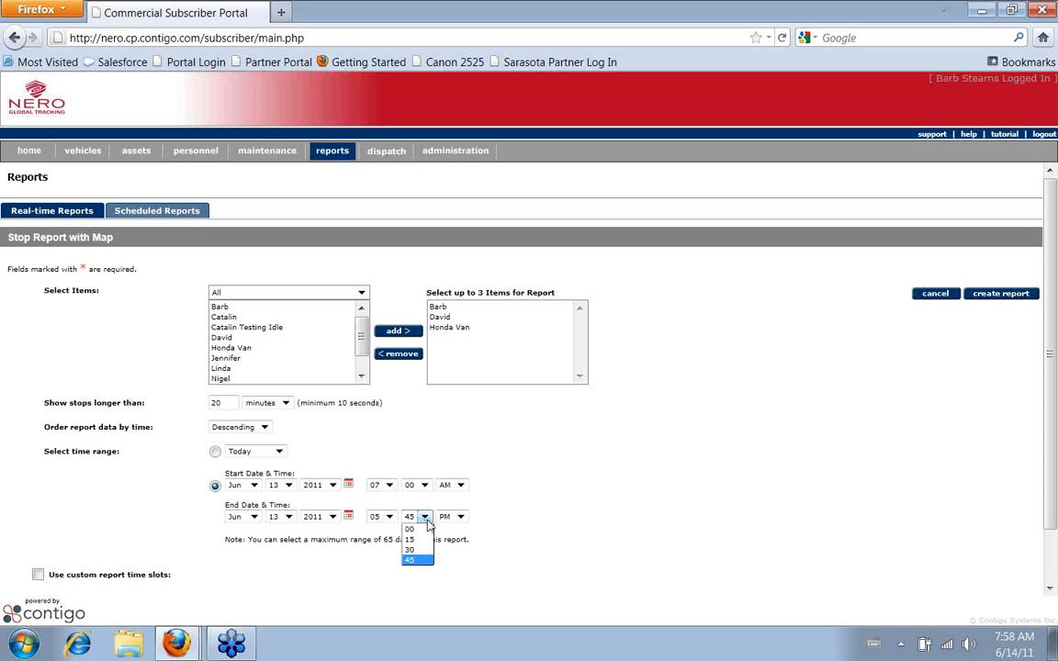
{"action": "left_click", "coordinate": [411, 529]}
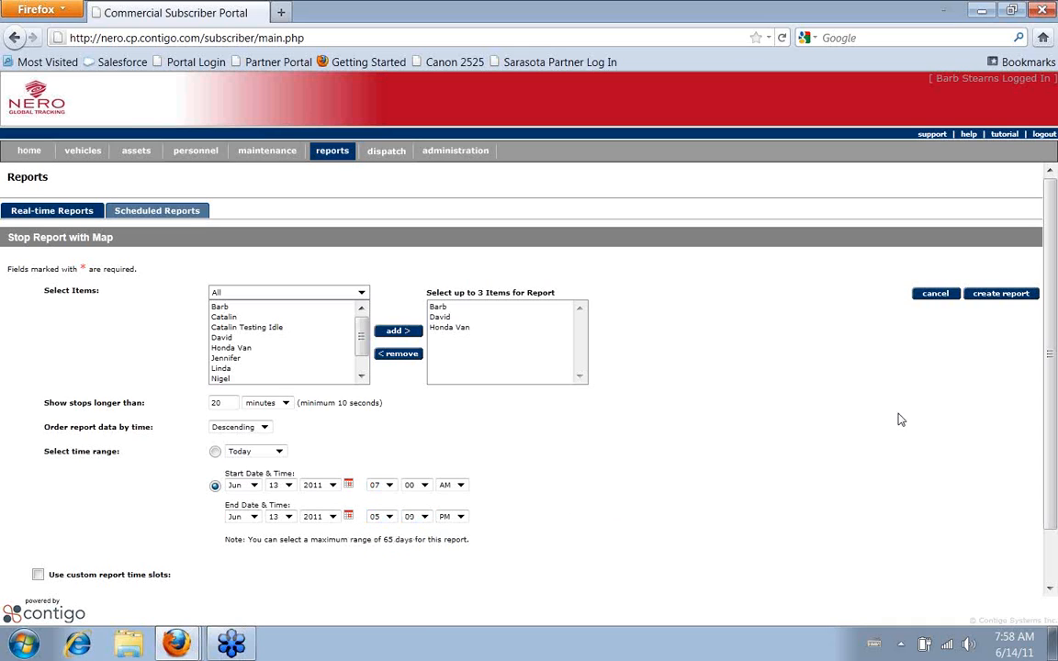
{"action": "left_click", "coordinate": [1003, 297]}
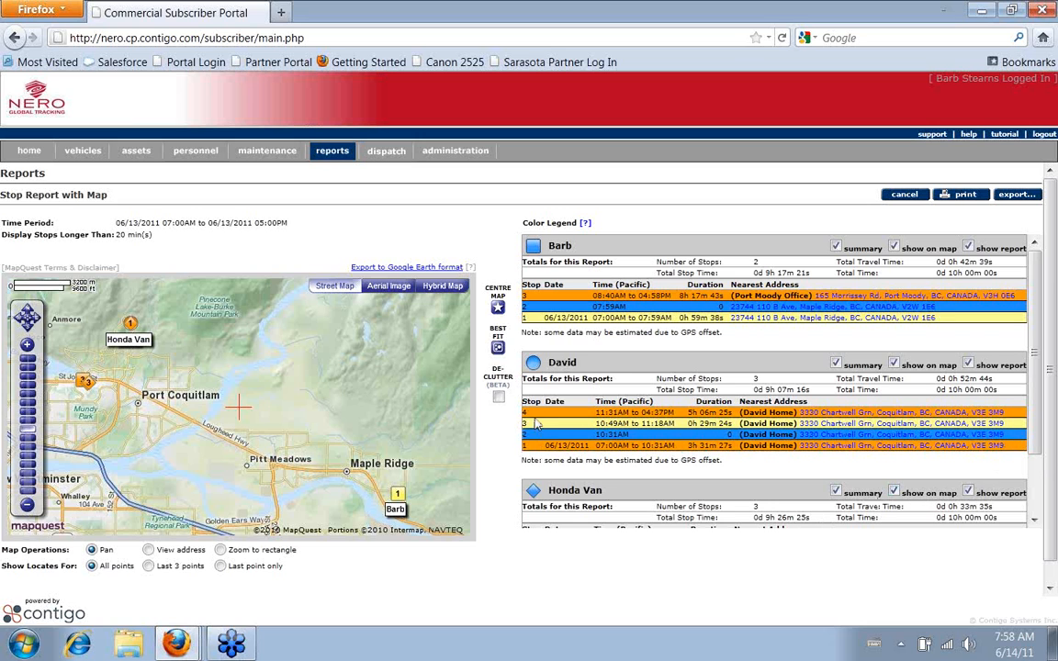
Examine the stop lists of all three items and their matching markers on the map
{"action": "scroll", "coordinate": [539, 435], "scroll_direction": "down", "scroll_amount": 1}
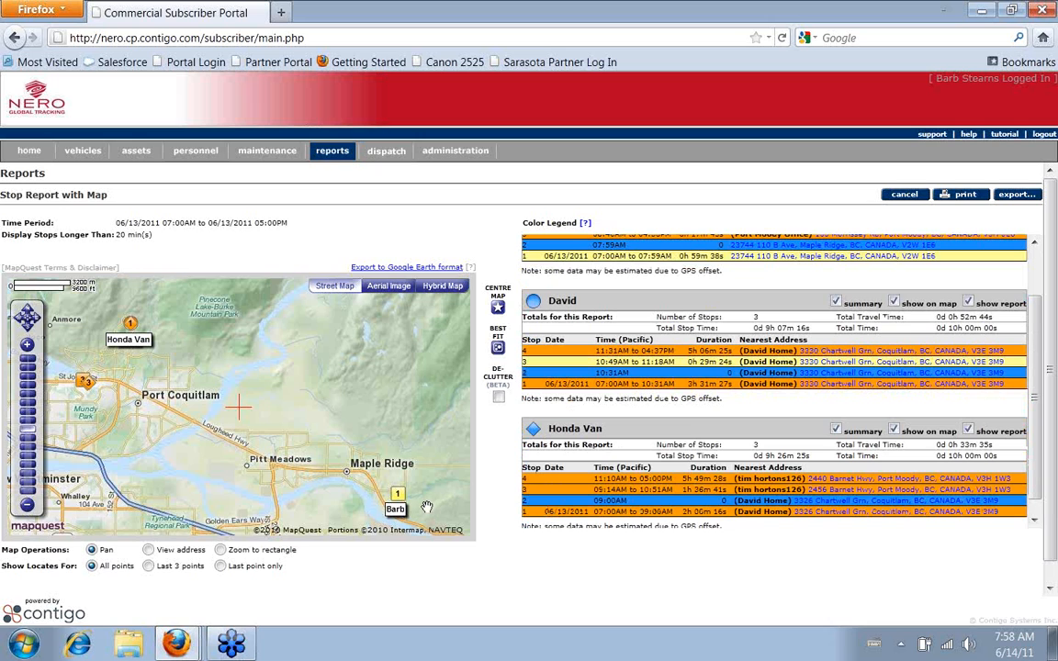
{"action": "mouse_move", "coordinate": [397, 498]}
{"action": "scroll", "coordinate": [685, 390], "scroll_direction": "up", "scroll_amount": 1}
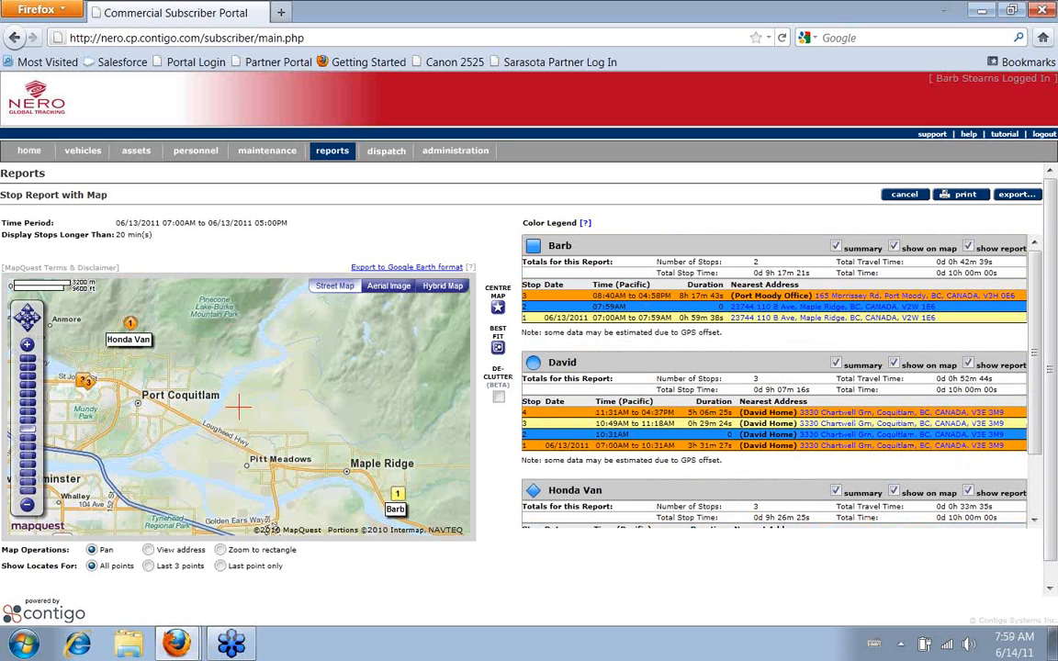
{"action": "mouse_move", "coordinate": [89, 390]}
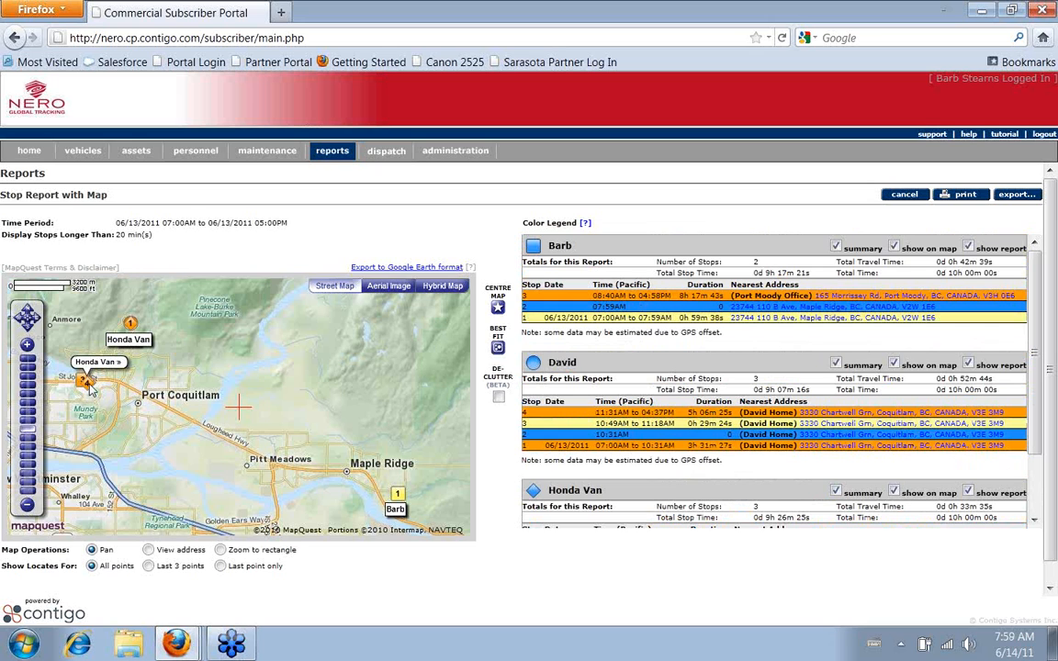
Declutter the multi-item map and examine the separated stop markers and the report's color legend
{"action": "left_click", "coordinate": [498, 398]}
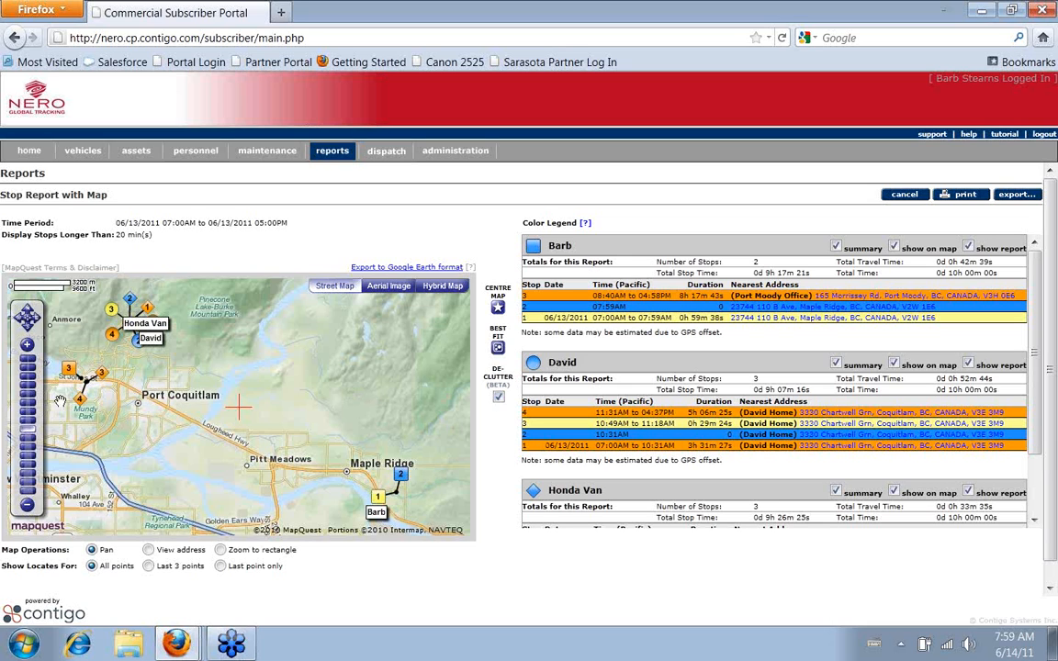
{"action": "mouse_move", "coordinate": [85, 409]}
{"action": "mouse_move", "coordinate": [68, 376]}
{"action": "scroll", "coordinate": [156, 404], "scroll_direction": "down", "scroll_amount": 1}
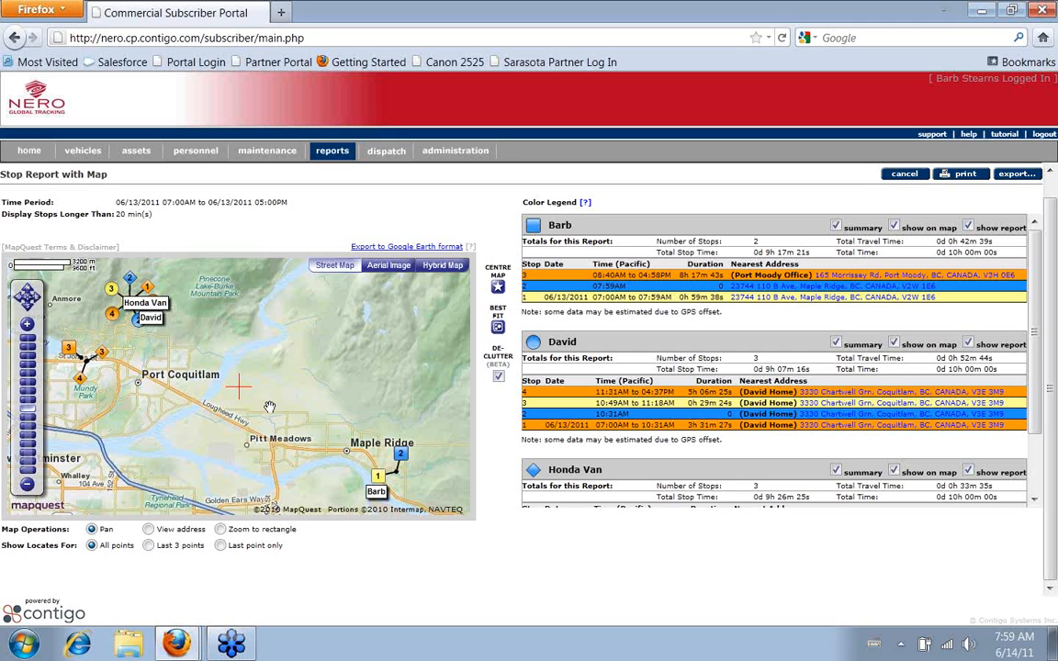
{"action": "scroll", "coordinate": [269, 407], "scroll_direction": "up", "scroll_amount": 1}
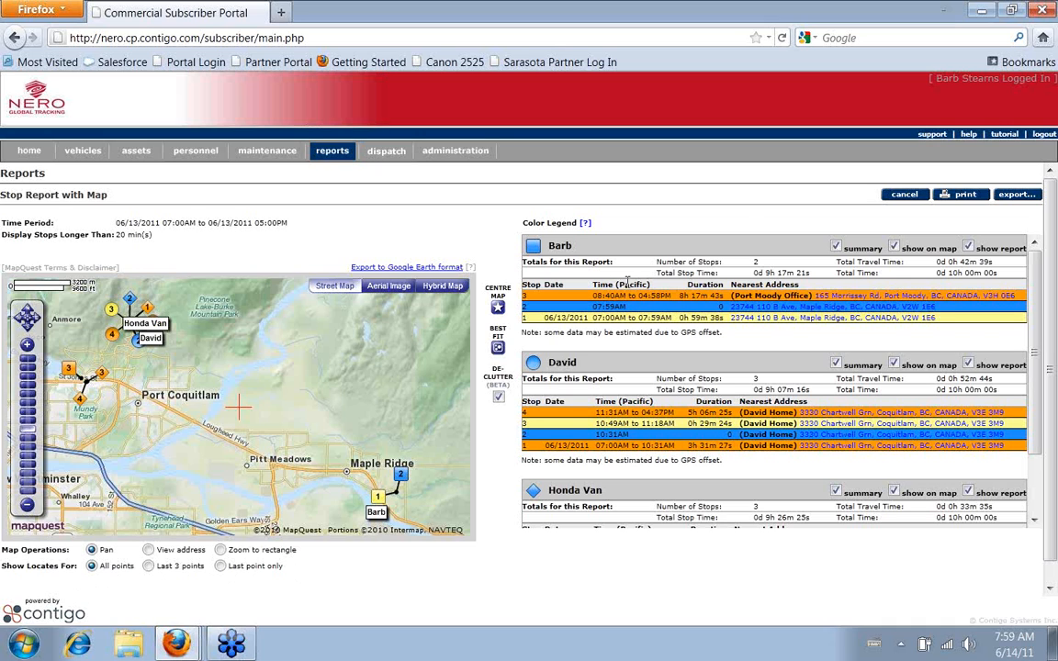
{"action": "mouse_move", "coordinate": [585, 223]}
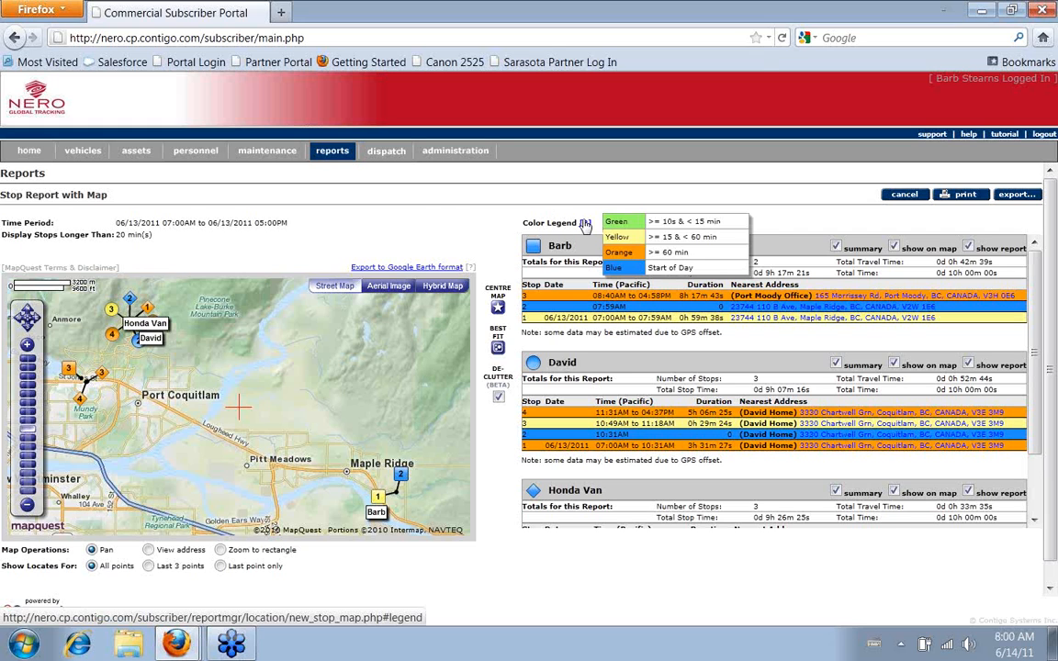
Return to the list of available real-time reports
{"action": "left_click", "coordinate": [339, 157]}
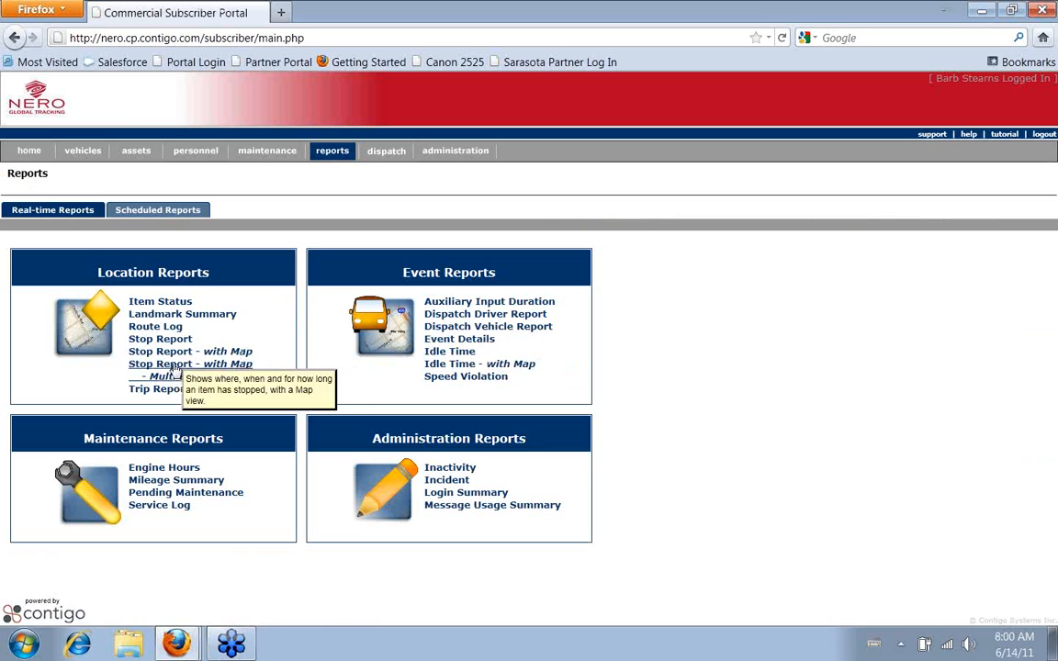